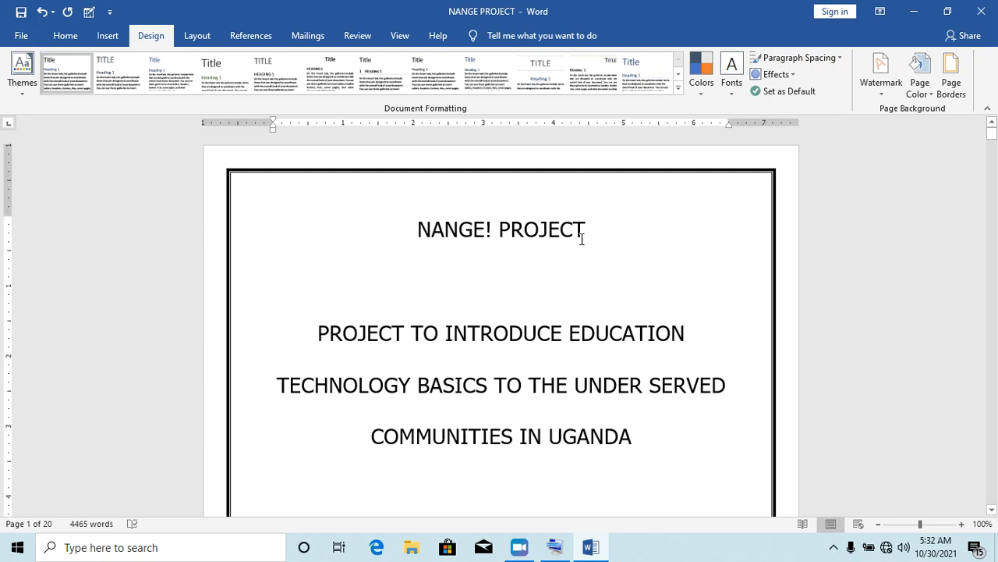
# Step: Look through the cover page and the ends of the first pages for page numbers, and return to the start of the document
pyautogui.click(66, 37)
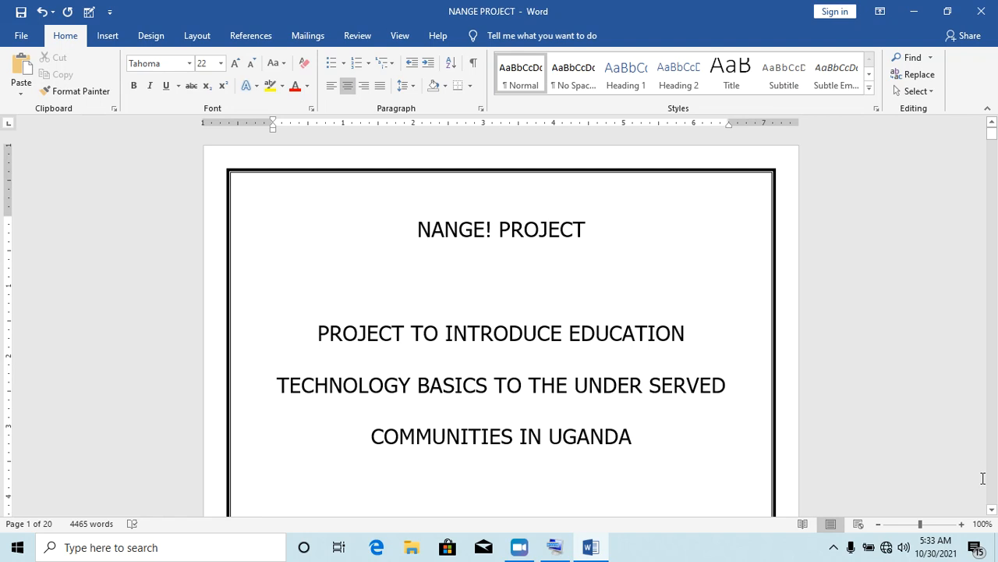
pyautogui.click(992, 513)
pyautogui.click(993, 512)
pyautogui.click(992, 512)
pyautogui.click(992, 513)
pyautogui.click(992, 513)
pyautogui.moveTo(992, 513); pyautogui.dragTo(993, 512)
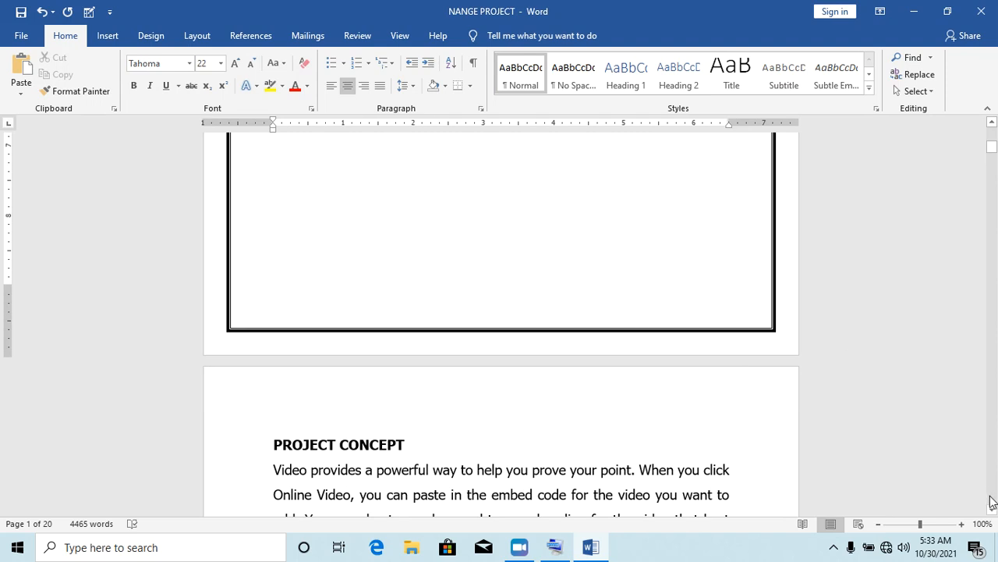
pyautogui.moveTo(992, 513); pyautogui.dragTo(992, 513)
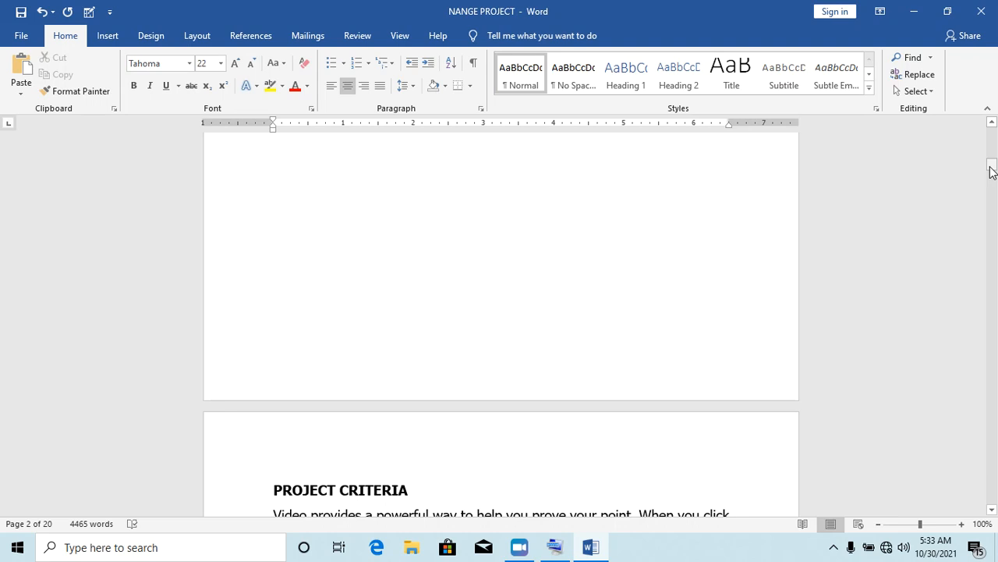
pyautogui.moveTo(993, 170); pyautogui.dragTo(992, 131)
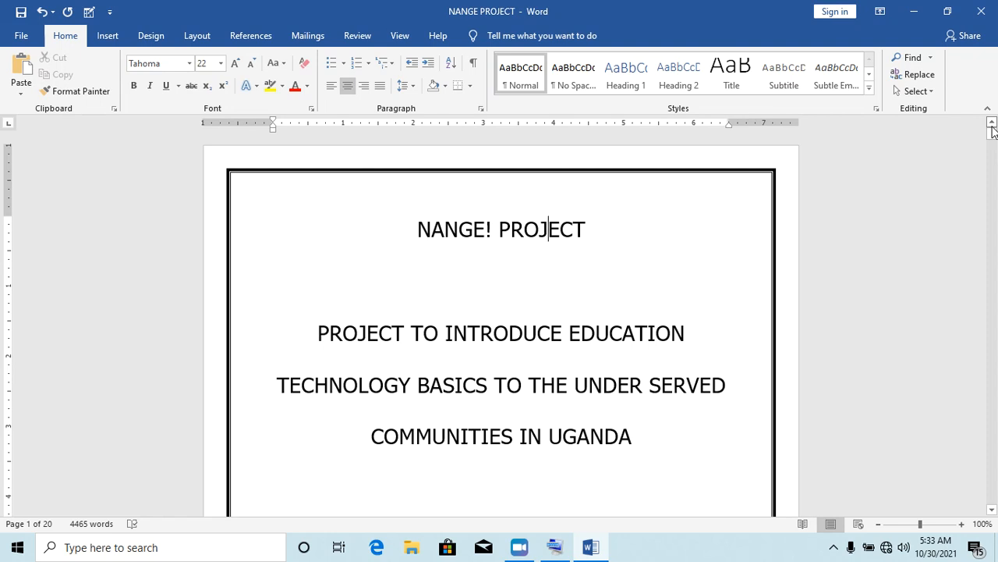
# Step: Insert centred page numbers at the bottom of the pages using the Plain Number 2 style, and leave footer editing
pyautogui.click(108, 37)
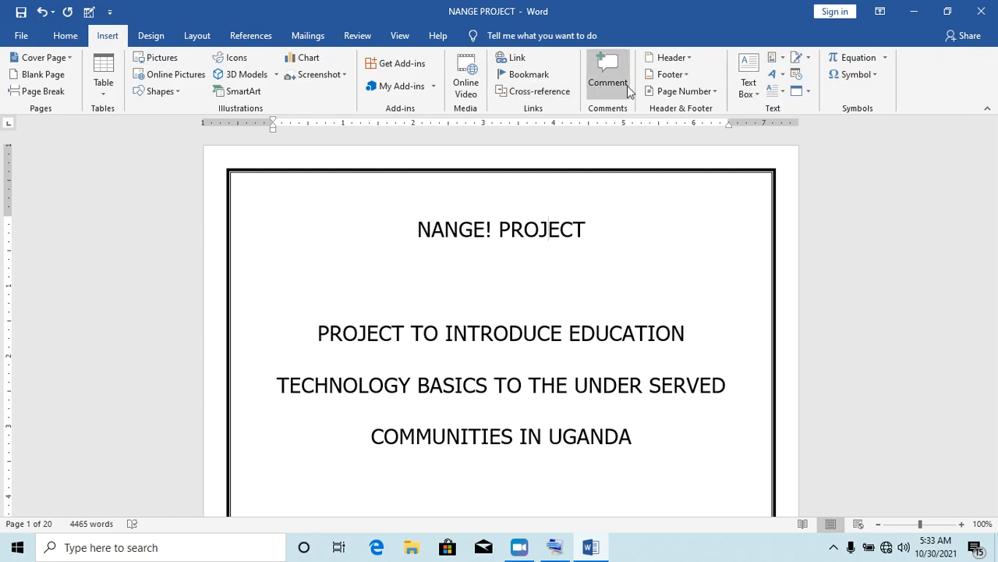
pyautogui.click(716, 94)
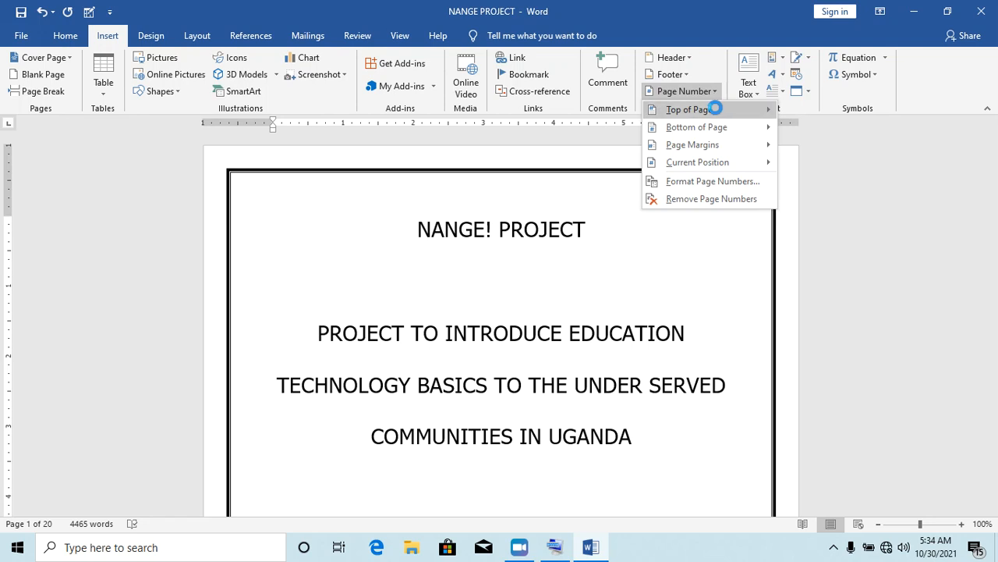
pyautogui.click(706, 110)
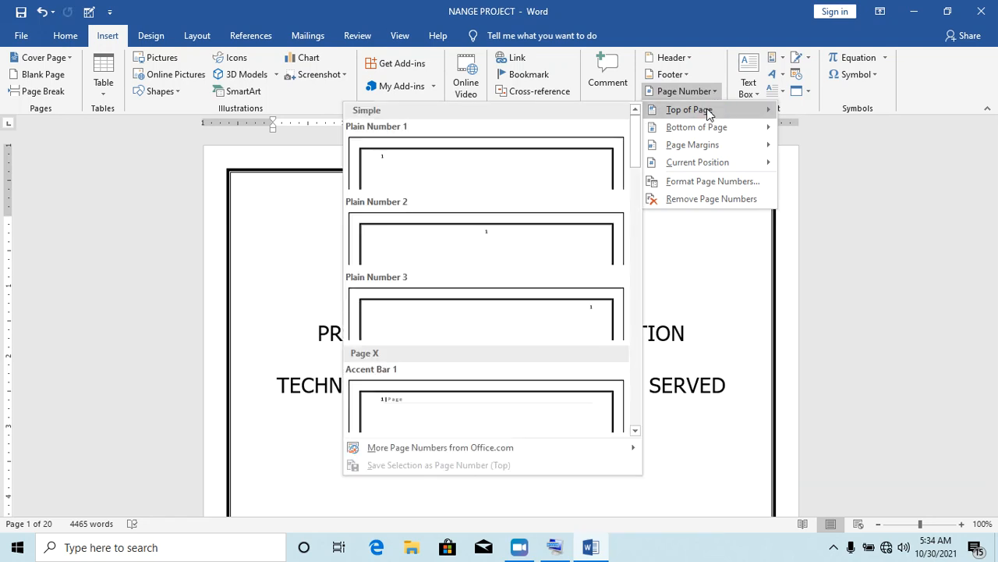
pyautogui.moveTo(706, 127)
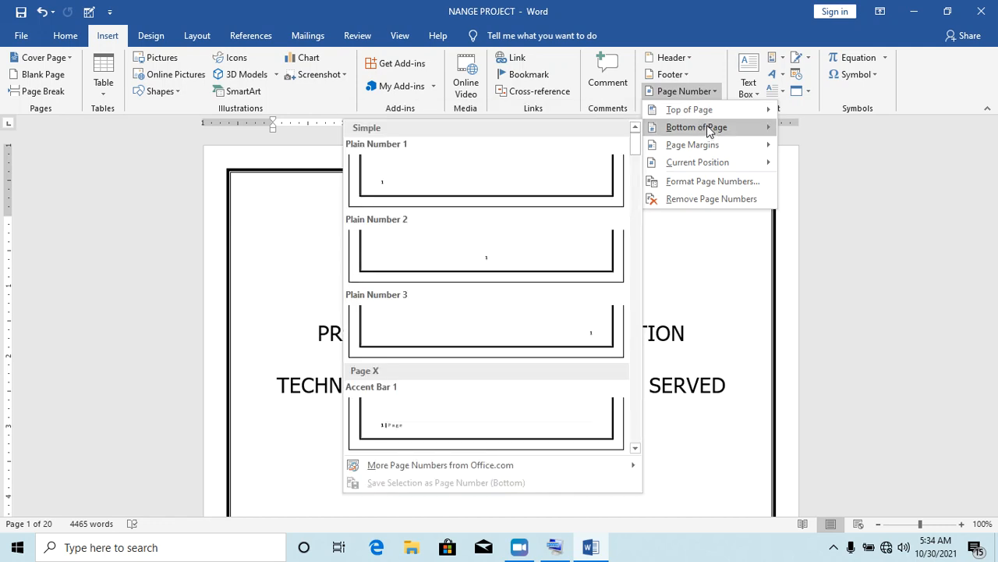
pyautogui.moveTo(705, 149)
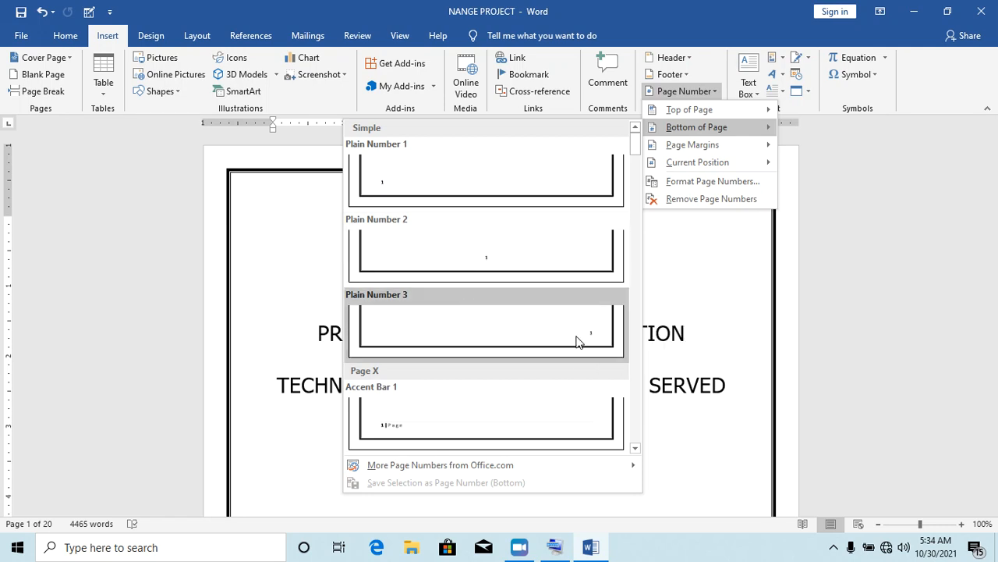
pyautogui.click(635, 450)
pyautogui.click(636, 450)
pyautogui.click(636, 450)
pyautogui.click(636, 450)
pyautogui.click(635, 450)
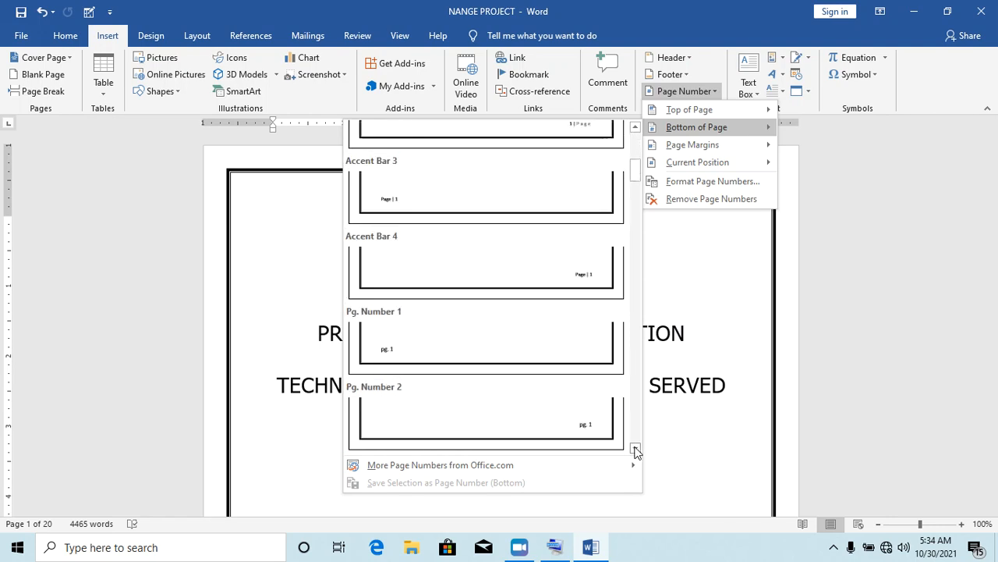
pyautogui.click(635, 450)
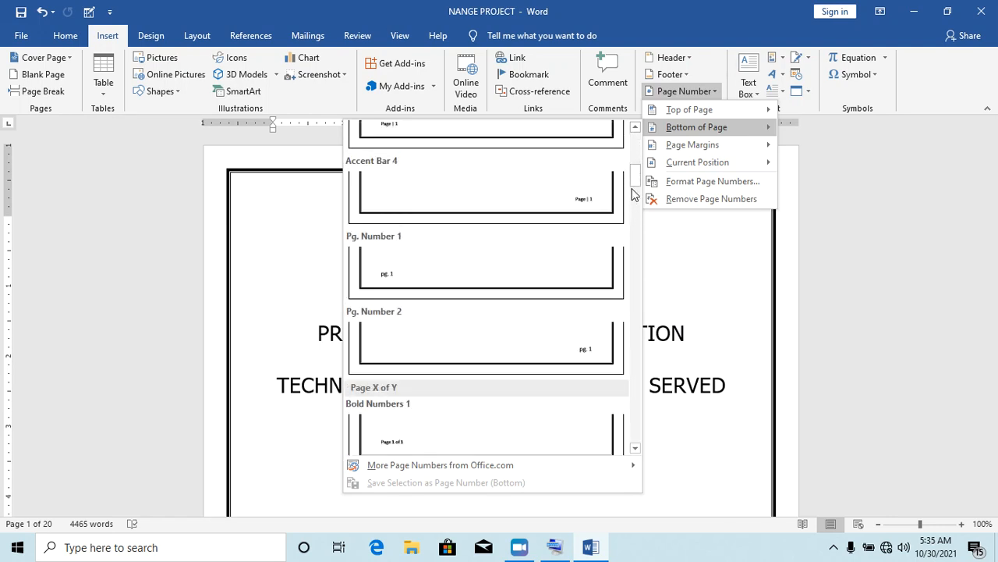
pyautogui.moveTo(636, 179); pyautogui.dragTo(634, 146)
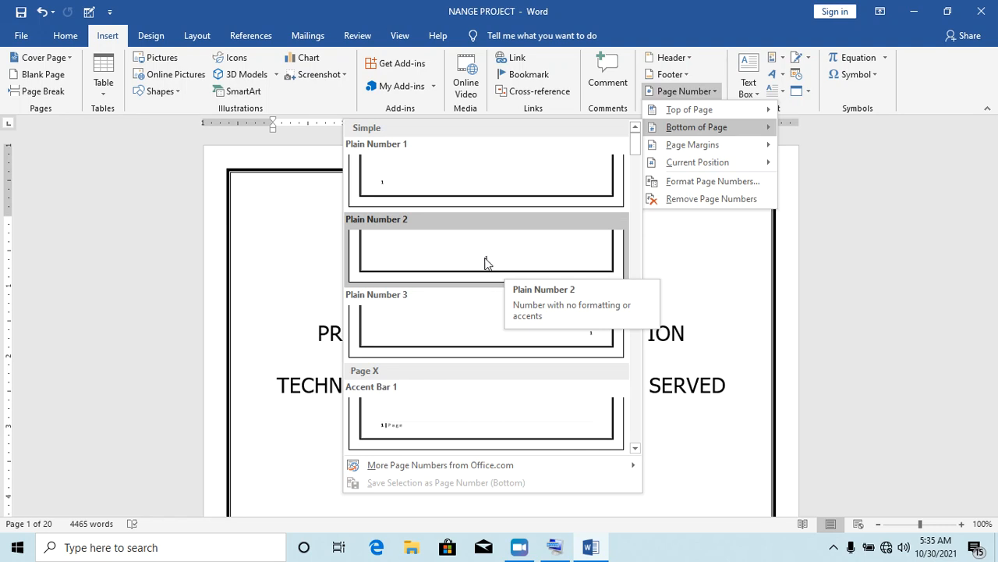
pyautogui.click(486, 263)
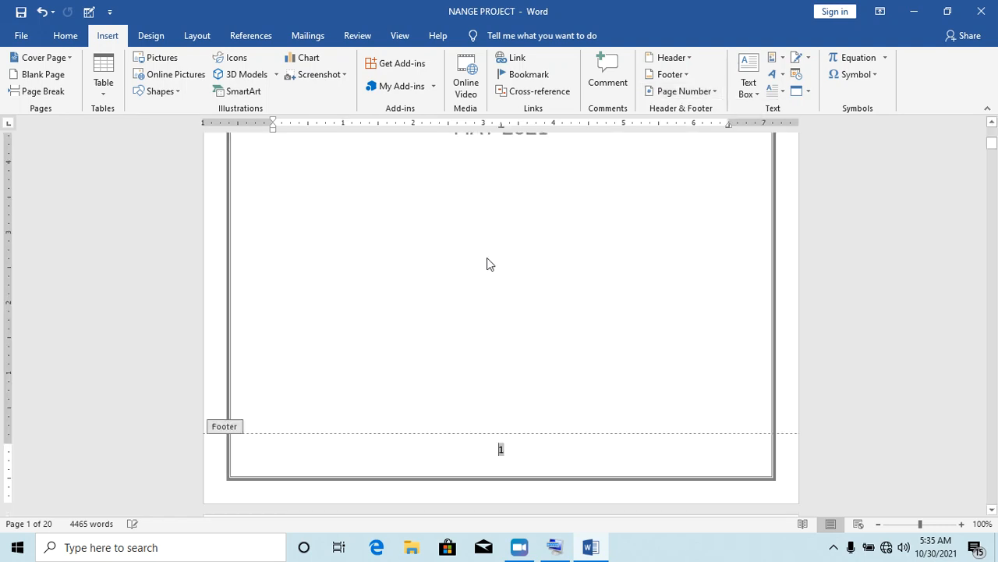
pyautogui.doubleClick(501, 447)
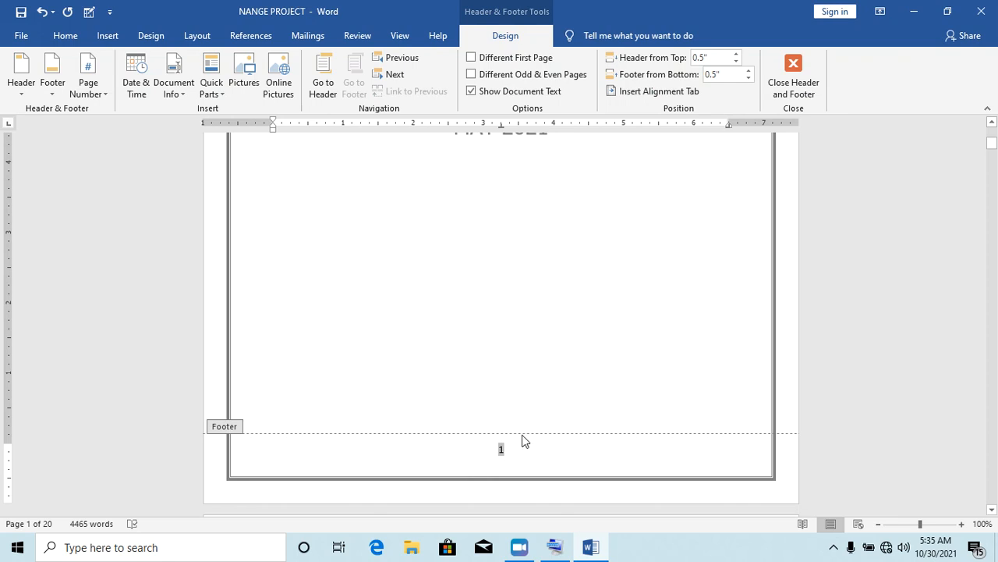
pyautogui.click(793, 74)
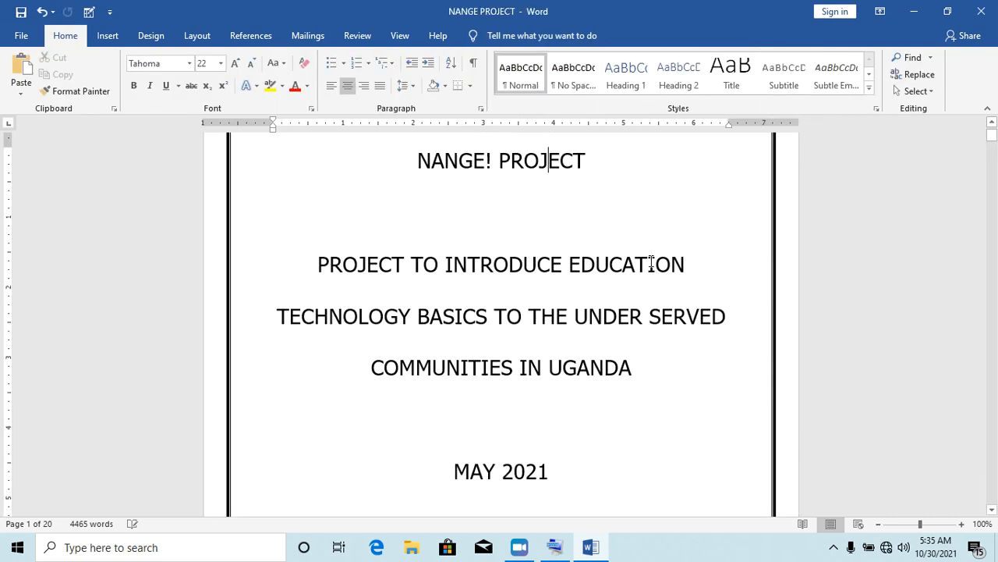
# Step: Review the footer numbers through to the last page and set the page number format to i, ii, iii, …
pyautogui.click(992, 510)
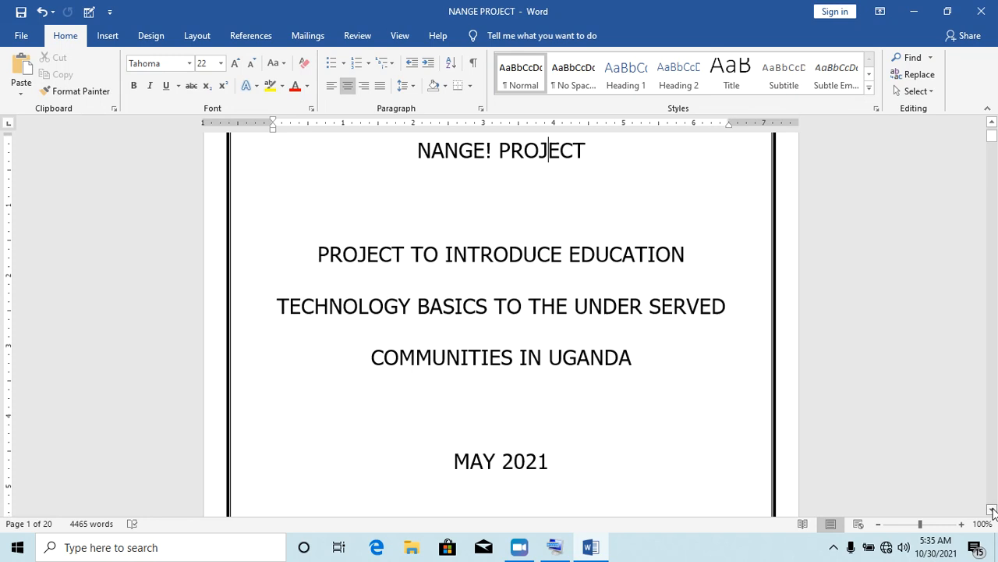
pyautogui.moveTo(992, 509); pyautogui.dragTo(992, 511)
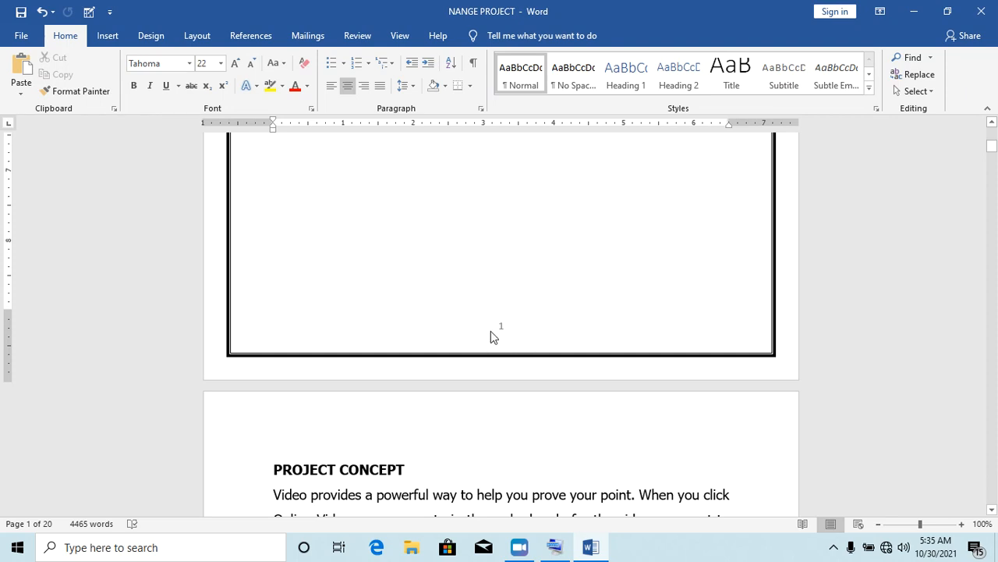
pyautogui.click(992, 511)
pyautogui.moveTo(993, 511); pyautogui.dragTo(993, 511)
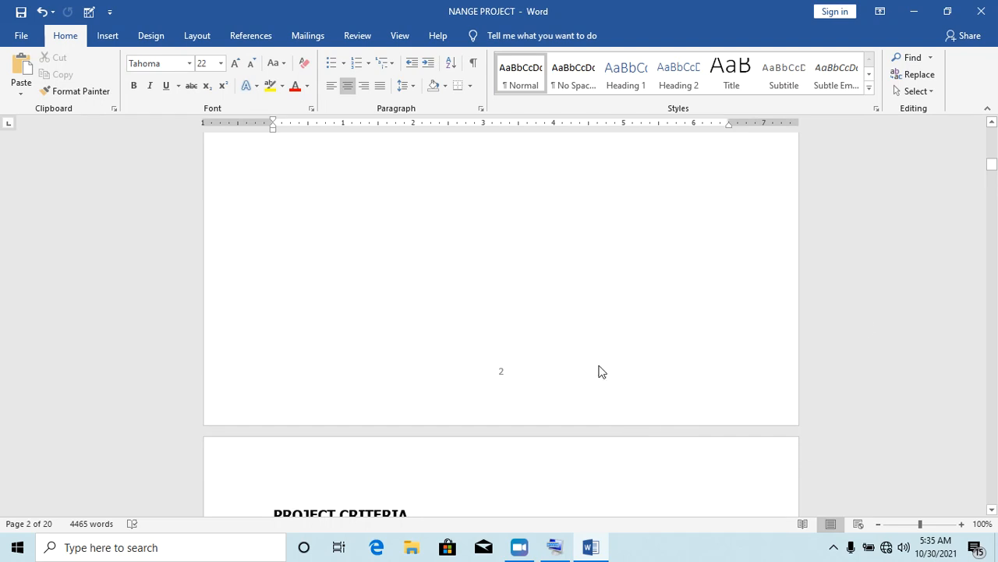
pyautogui.moveTo(992, 168); pyautogui.dragTo(991, 499)
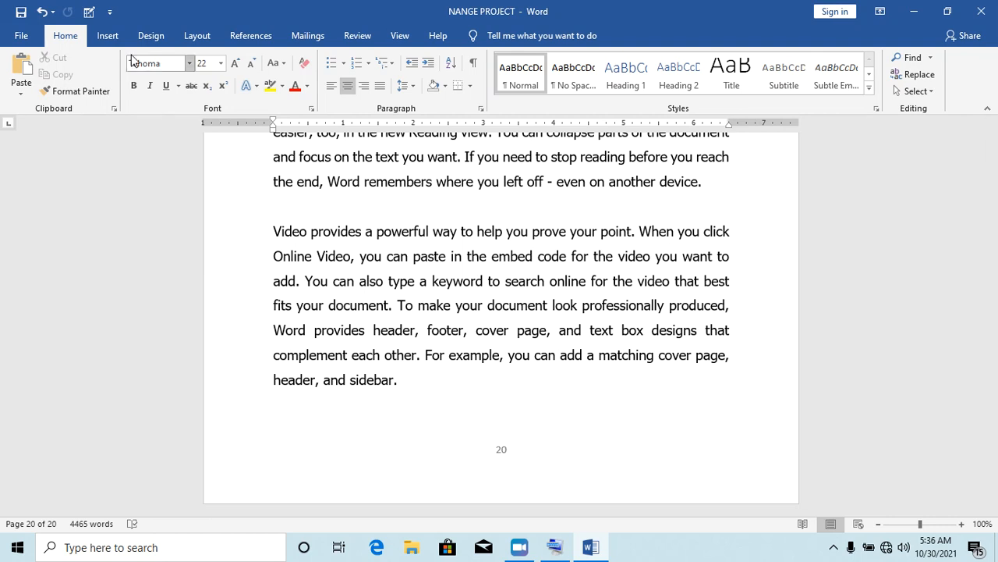
pyautogui.click(108, 37)
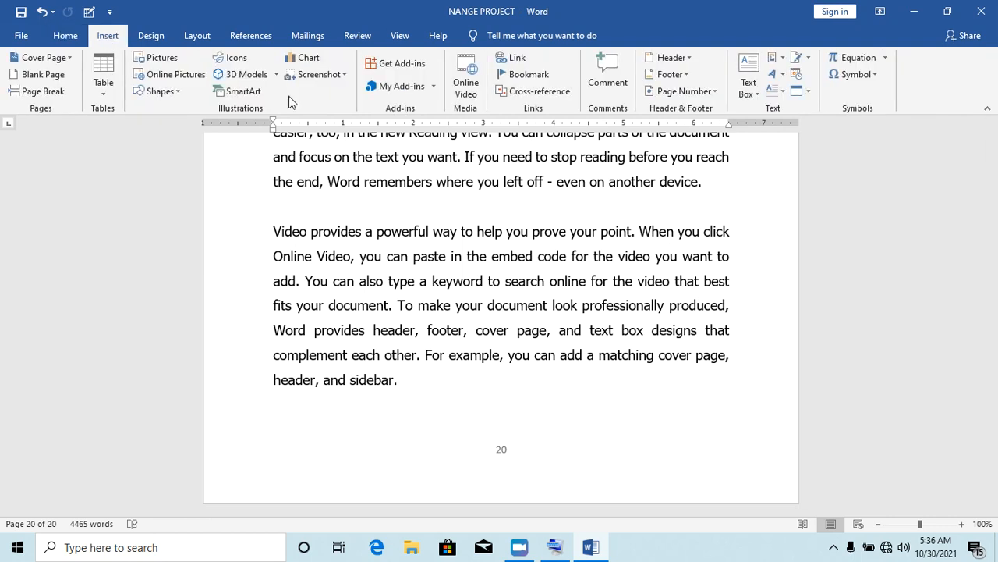
pyautogui.click(714, 92)
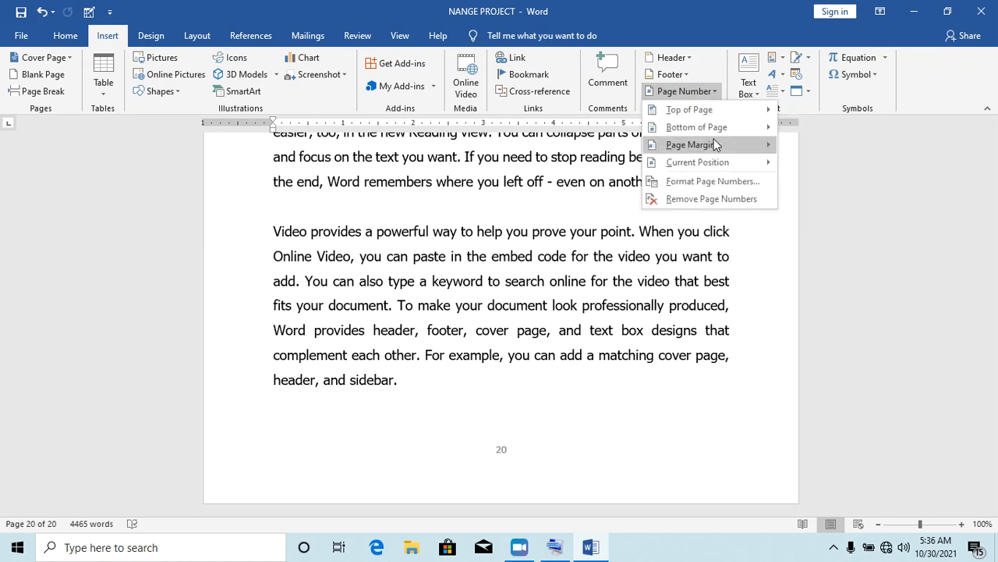
pyautogui.click(706, 182)
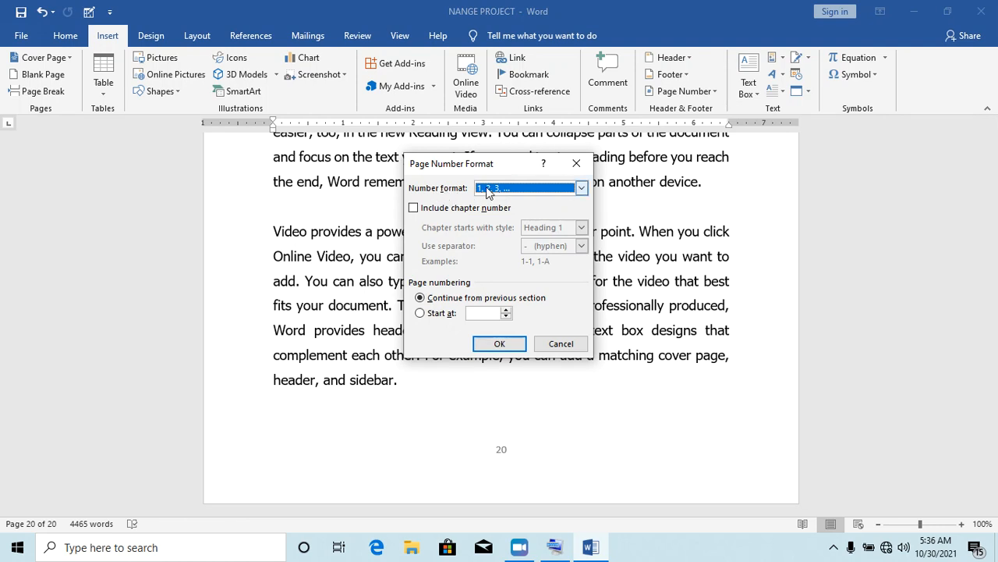
pyautogui.click(582, 188)
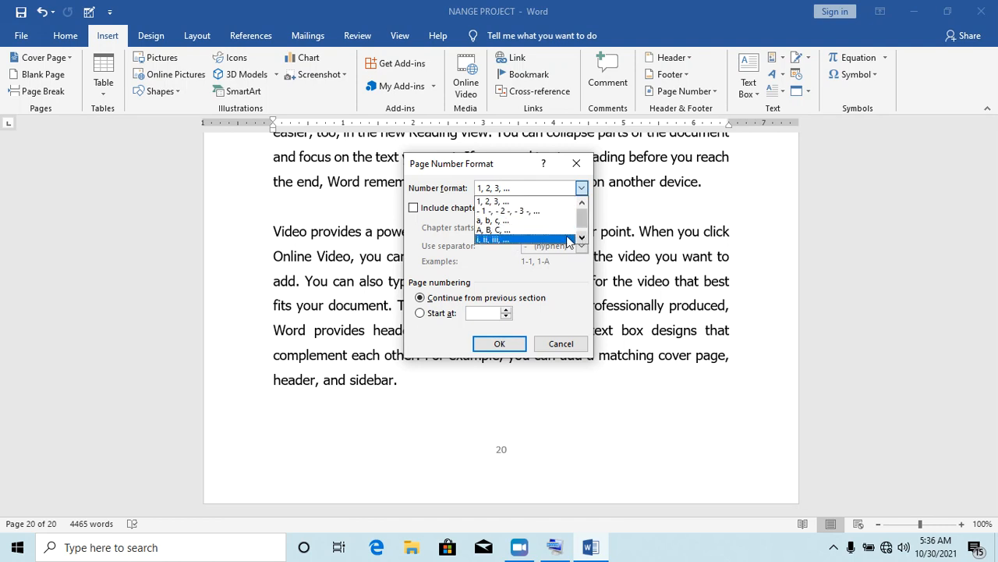
pyautogui.click(496, 239)
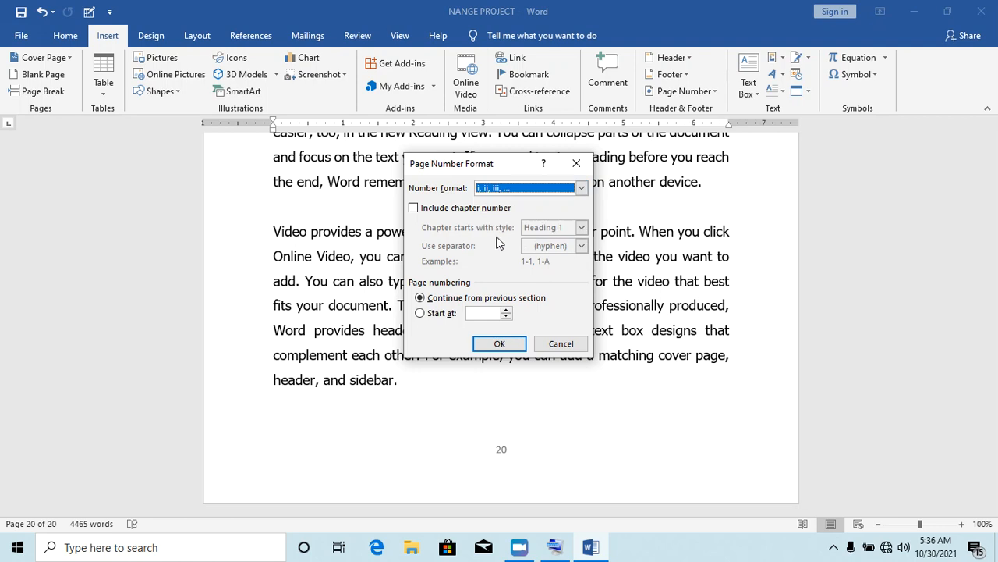
pyautogui.click(500, 344)
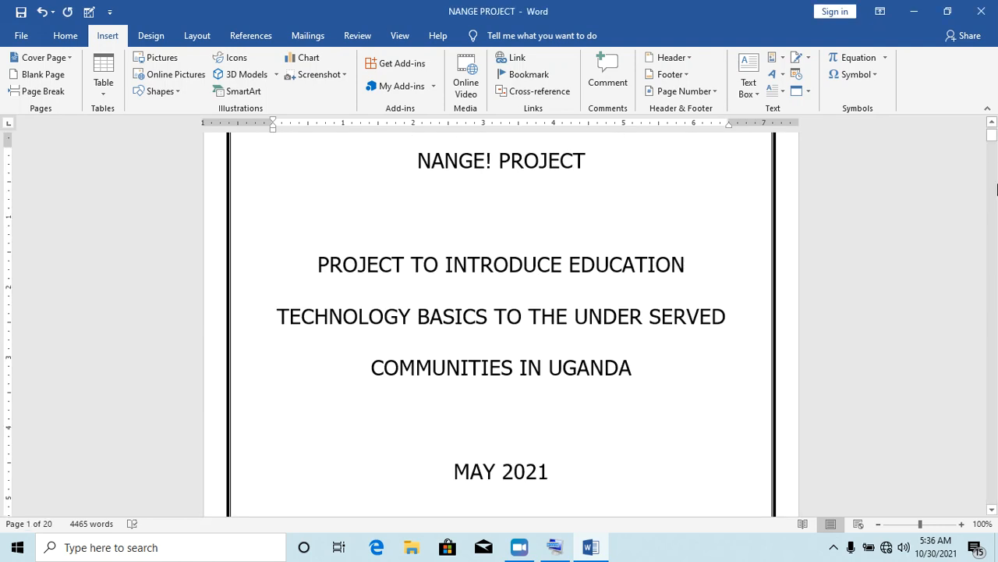
# Step: Review the Roman footer numbers, set the page number format to 1, 2, 3, … and check the cover page's footer
pyautogui.click(992, 510)
pyautogui.moveTo(992, 509); pyautogui.dragTo(992, 510)
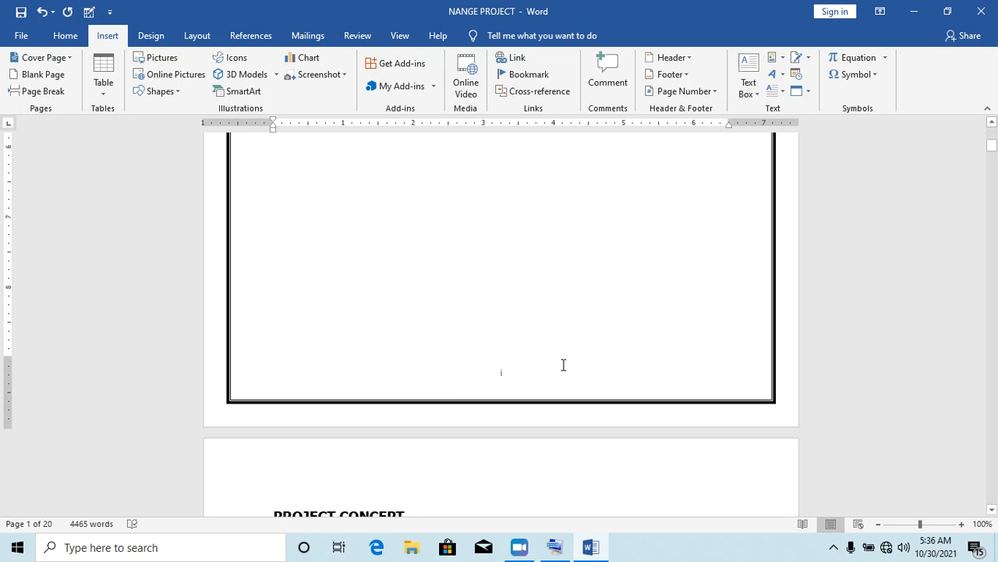
pyautogui.moveTo(994, 509); pyautogui.dragTo(994, 509)
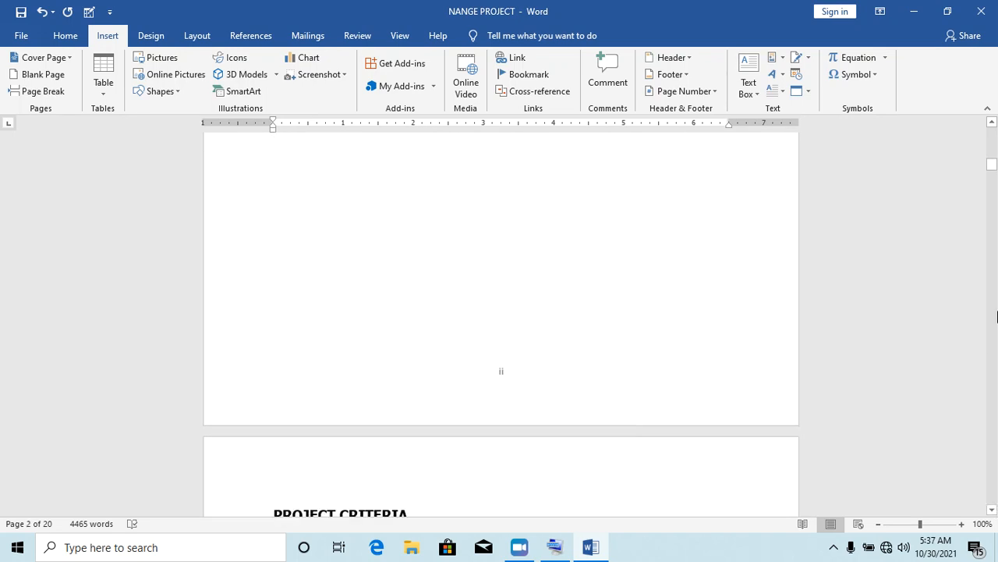
pyautogui.moveTo(993, 168); pyautogui.dragTo(996, 546)
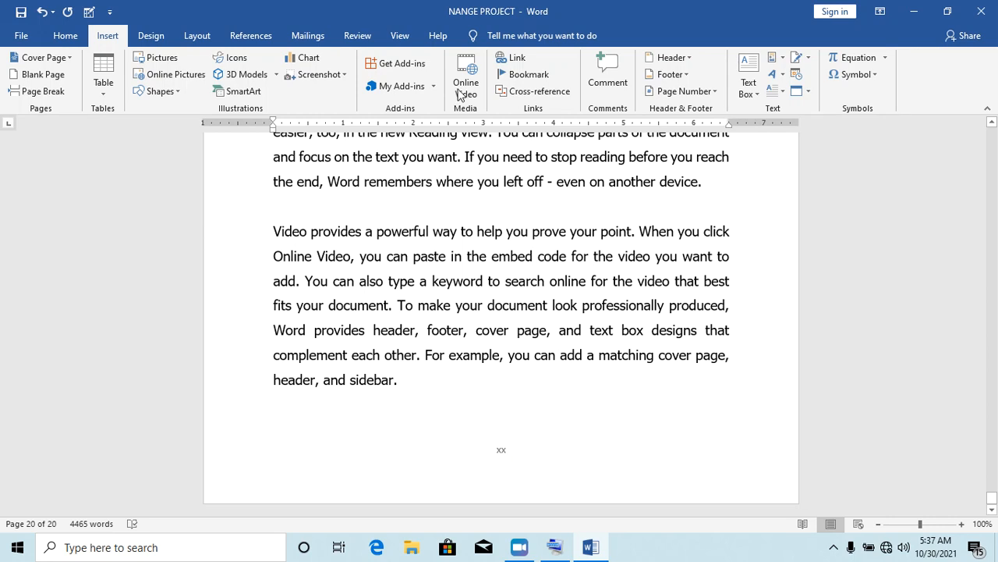
pyautogui.click(716, 92)
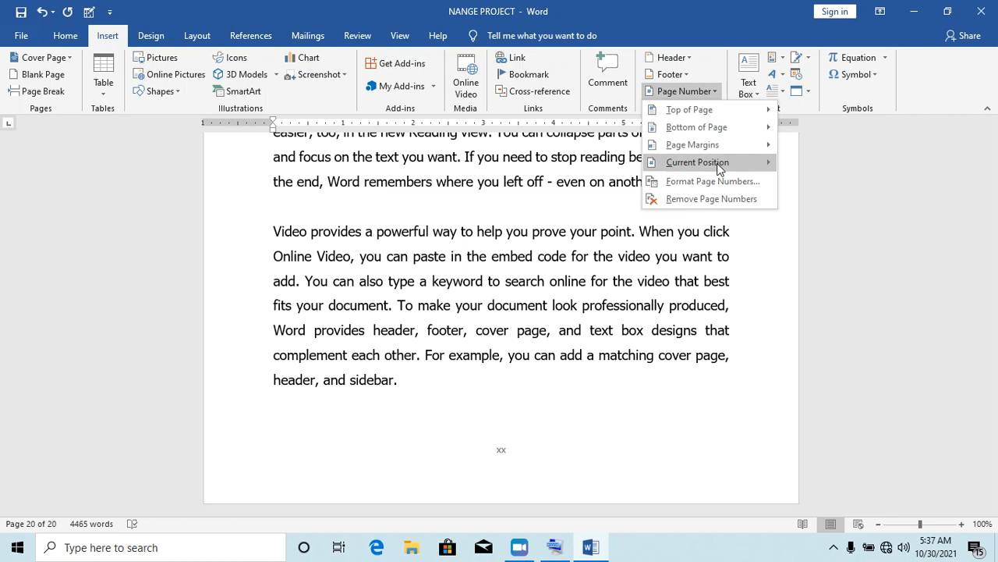
pyautogui.click(704, 186)
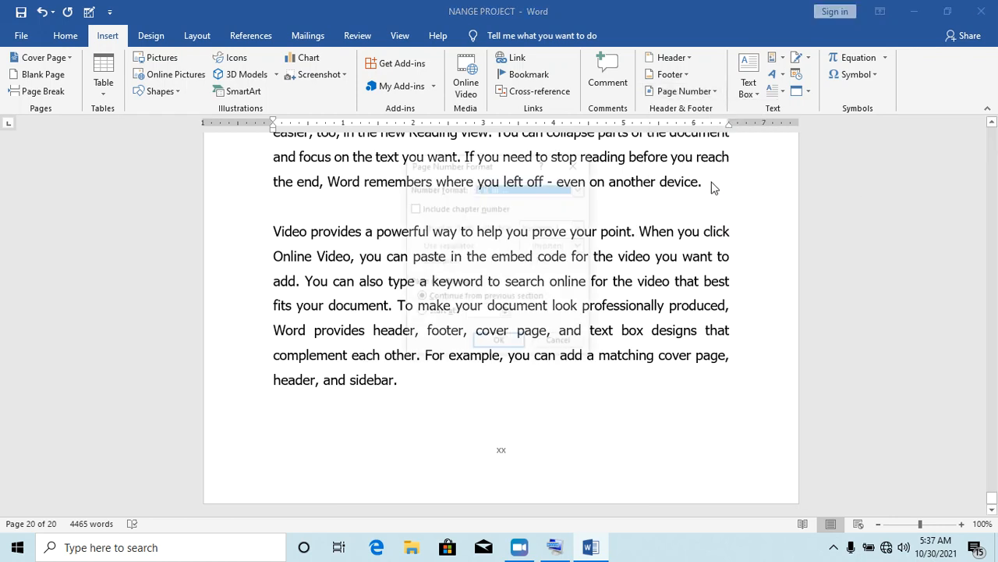
pyautogui.click(581, 188)
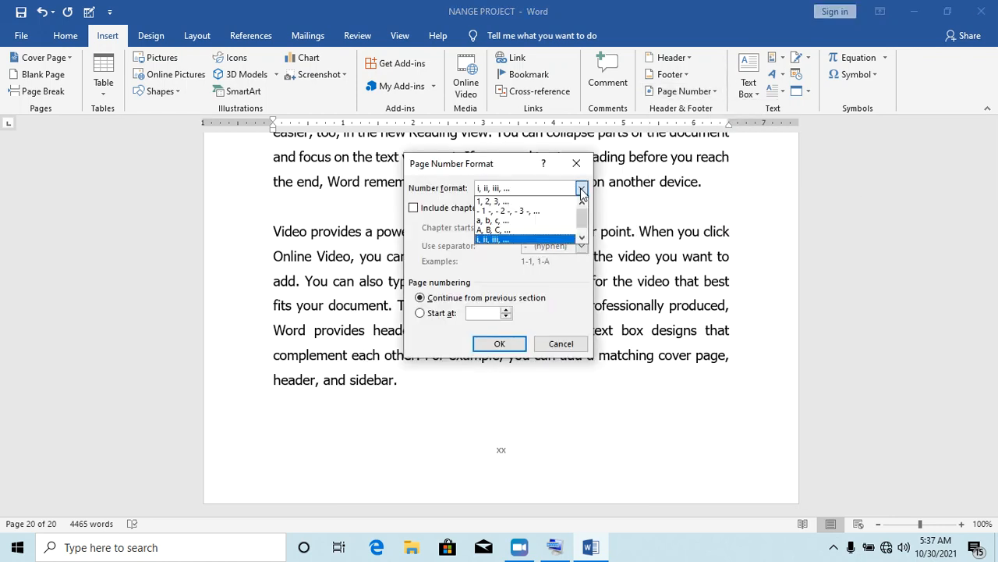
pyautogui.click(528, 205)
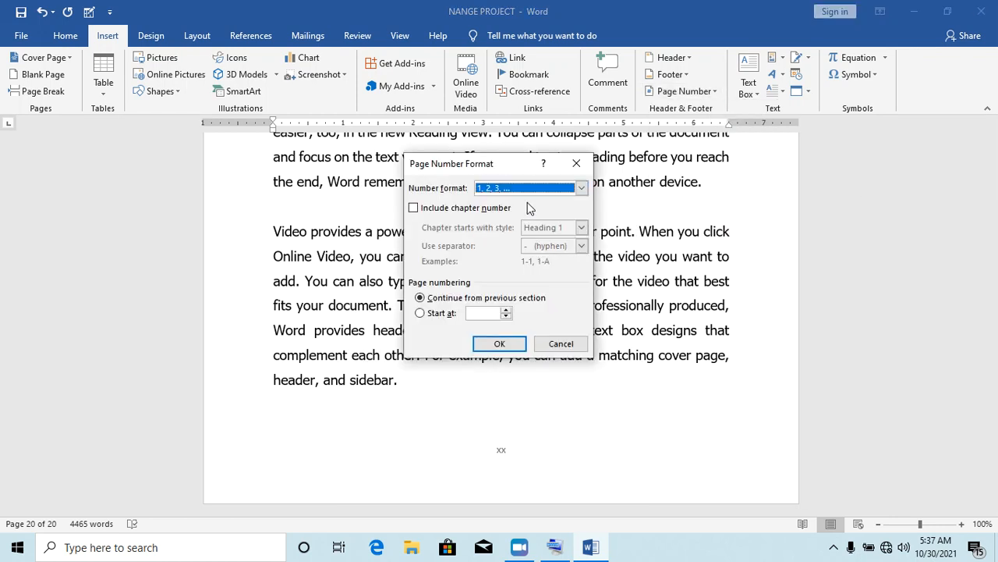
pyautogui.click(500, 343)
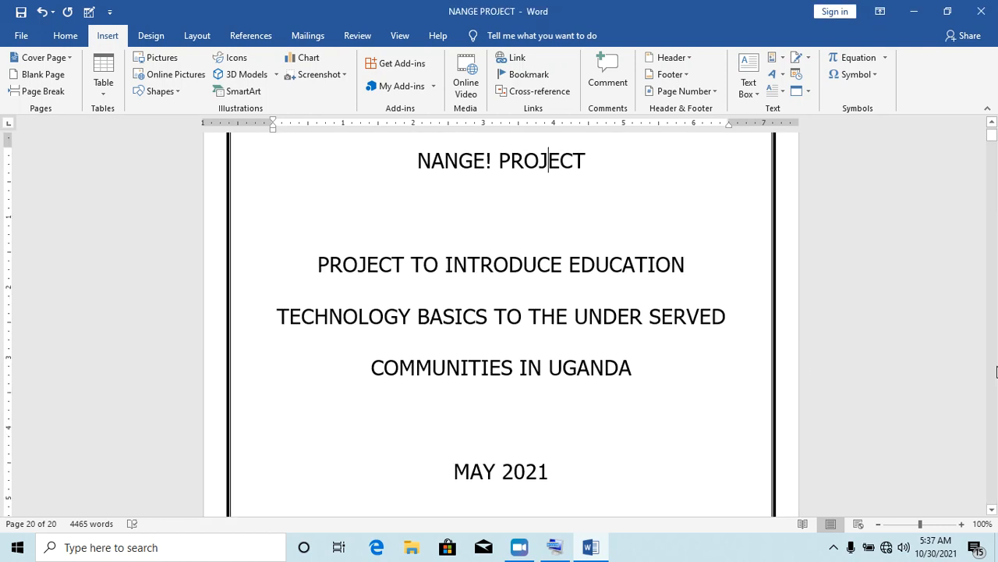
pyautogui.moveTo(991, 143); pyautogui.dragTo(992, 153)
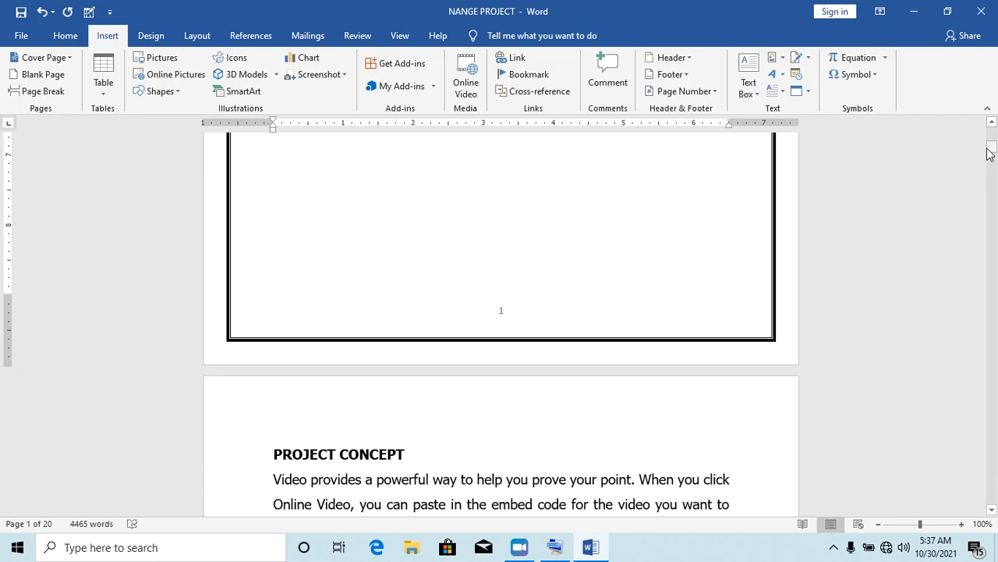
pyautogui.moveTo(990, 152); pyautogui.dragTo(991, 132)
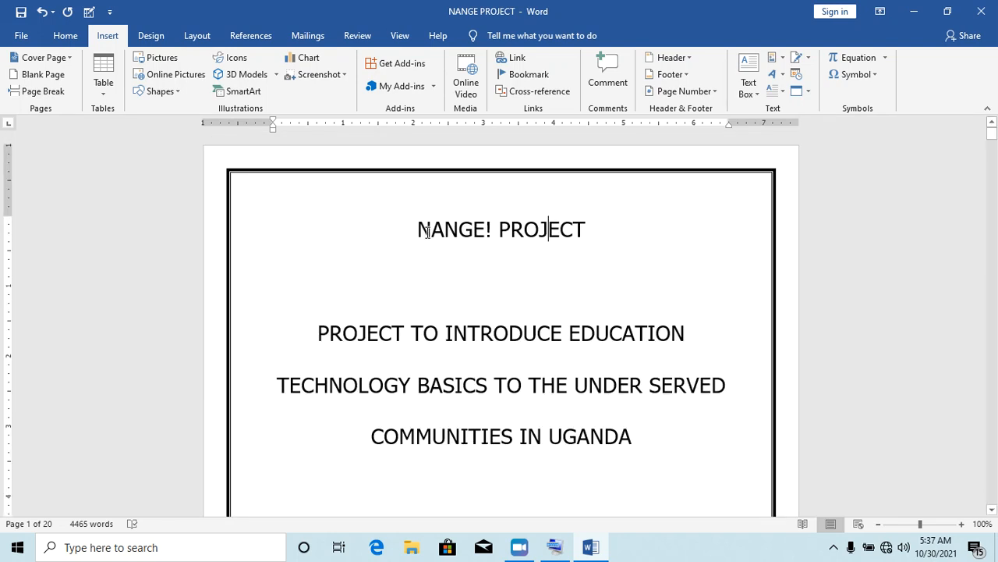
# Step: Review the footer page numbers from the cover page through the preliminary pages up to the CHAPTER 1 heading
pyautogui.moveTo(428, 229); pyautogui.dragTo(567, 335)
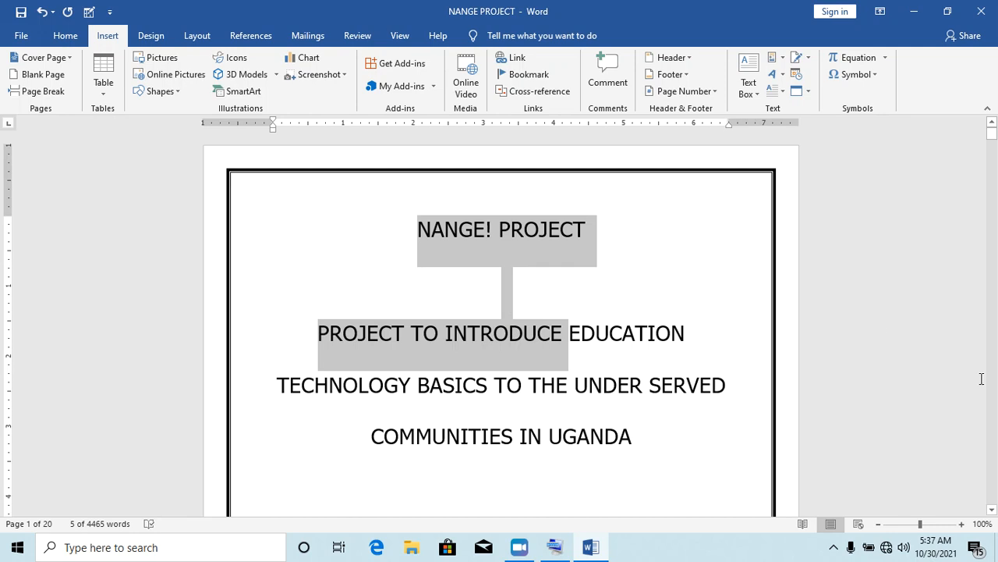
pyautogui.click(991, 508)
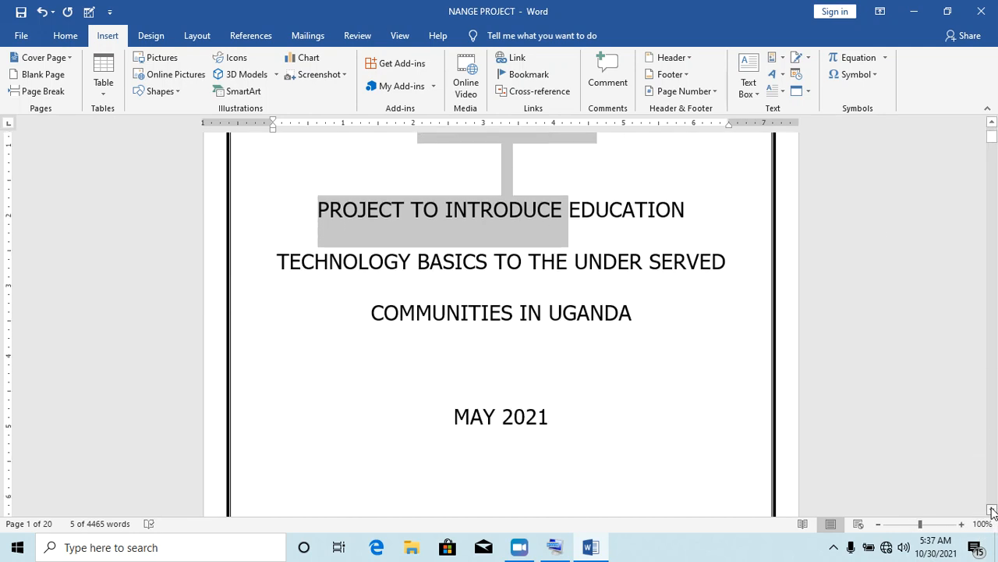
pyautogui.scroll(-5, 991, 509)
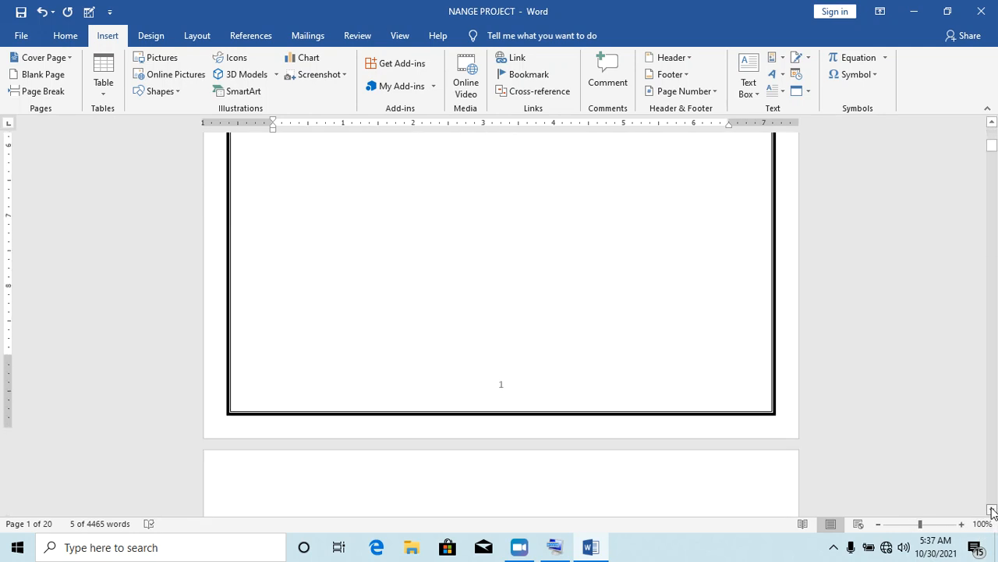
pyautogui.scroll(-5, 992, 509)
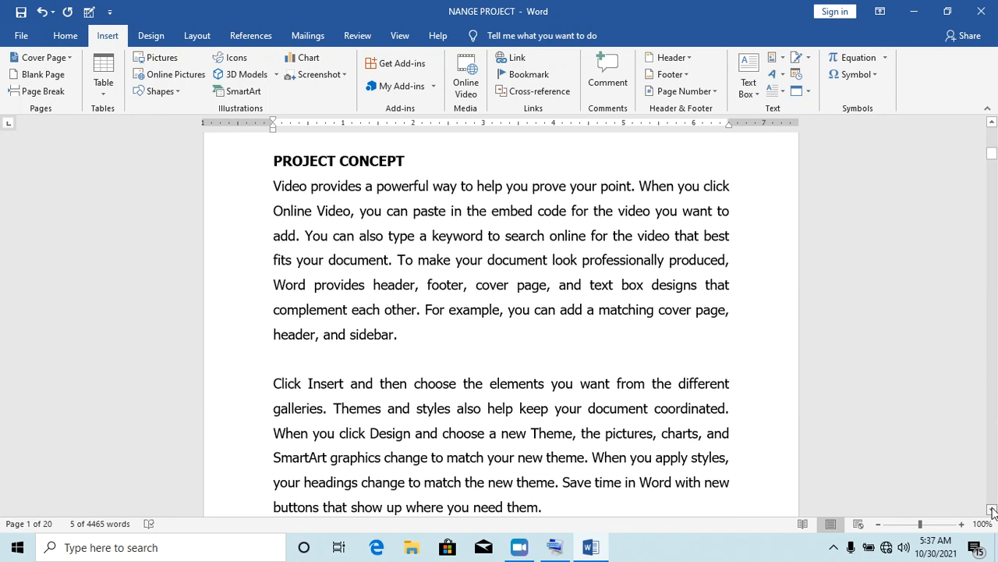
pyautogui.scroll(-4, 992, 509)
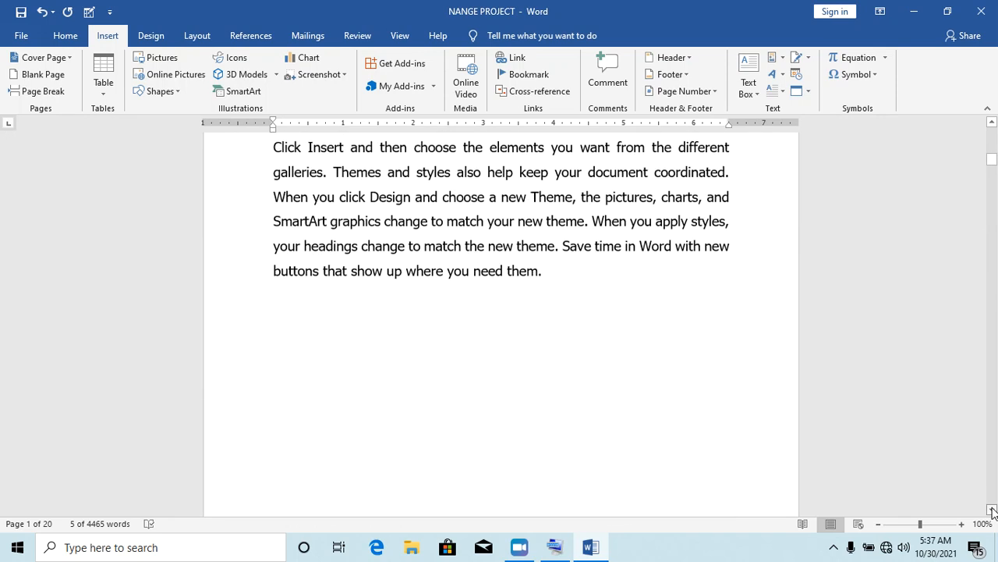
pyautogui.scroll(-5, 991, 509)
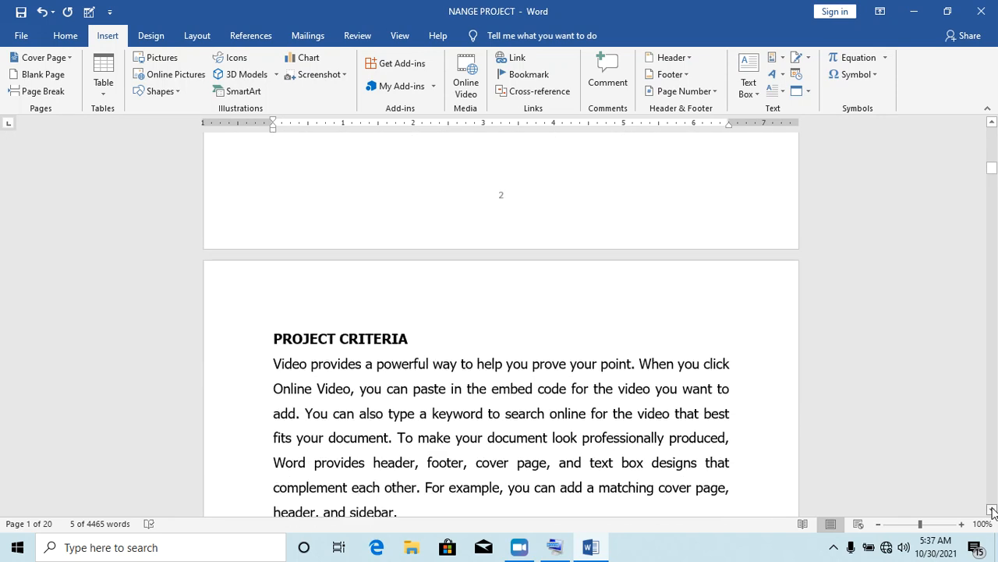
pyautogui.scroll(-4, 991, 508)
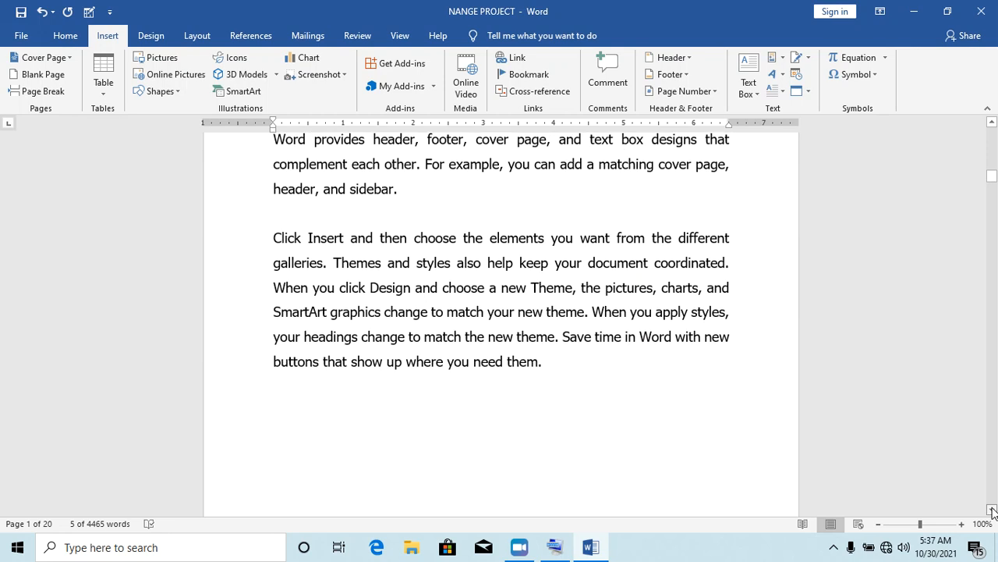
pyautogui.scroll(-5, 992, 509)
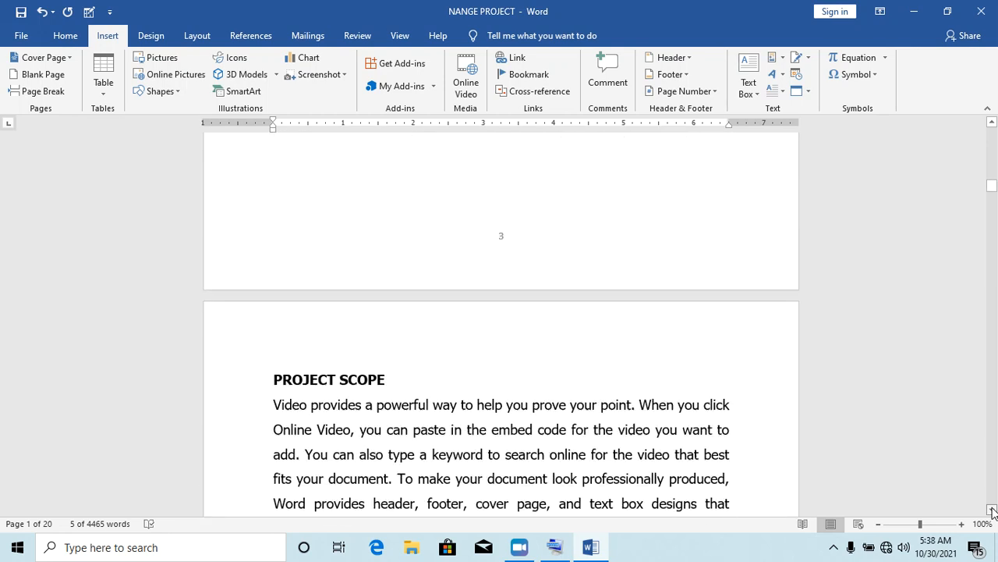
pyautogui.scroll(-5, 991, 508)
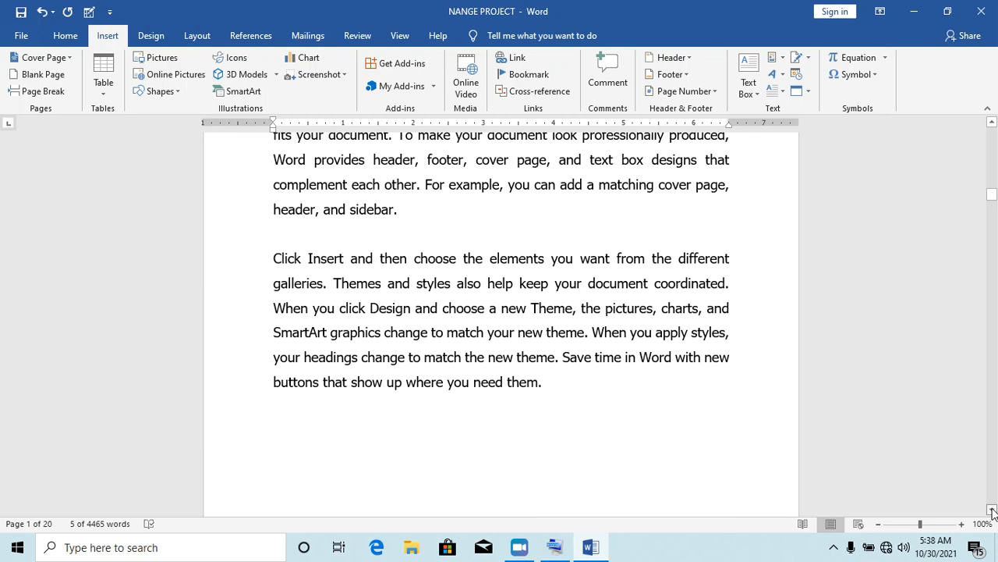
pyautogui.scroll(-5, 991, 509)
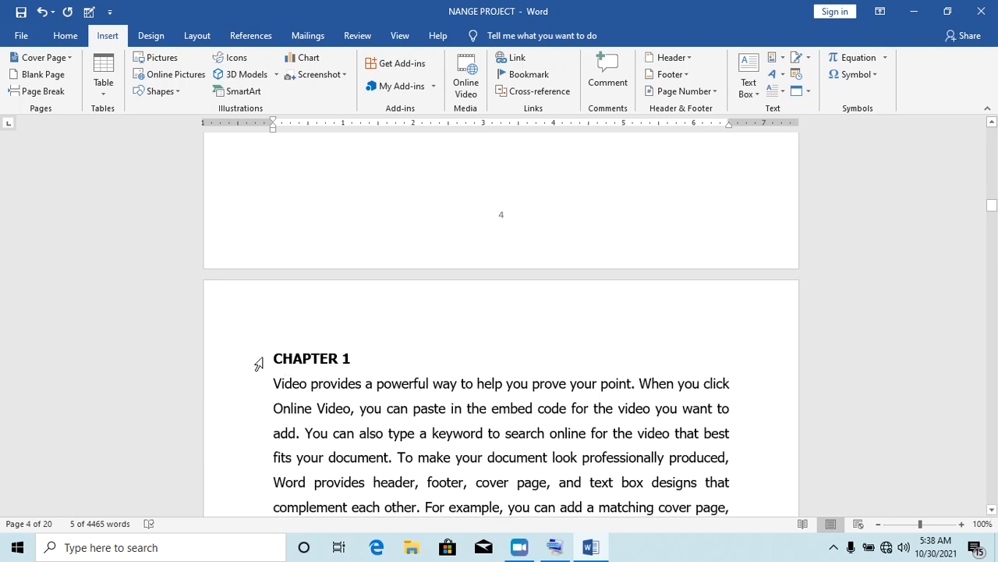
pyautogui.moveTo(274, 358); pyautogui.dragTo(369, 365)
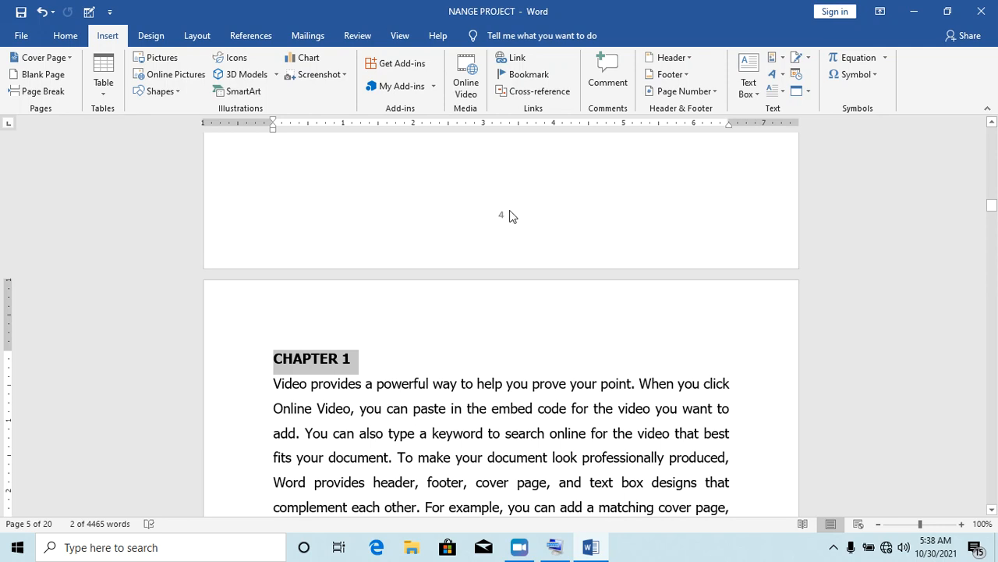
pyautogui.click(475, 380)
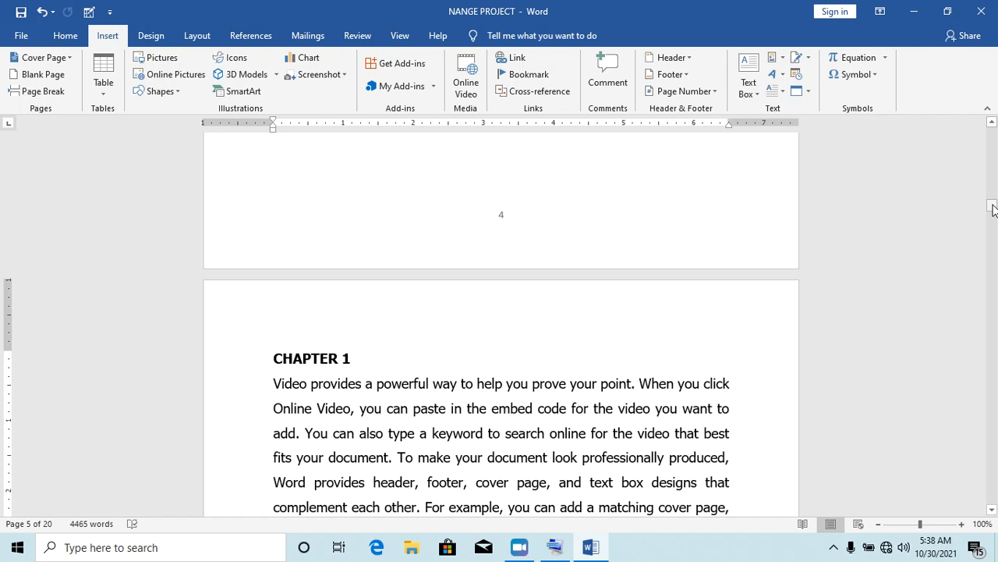
# Step: Return to the cover page and set the page number format to i, ii, iii, …
pyautogui.moveTo(994, 207); pyautogui.dragTo(992, 123)
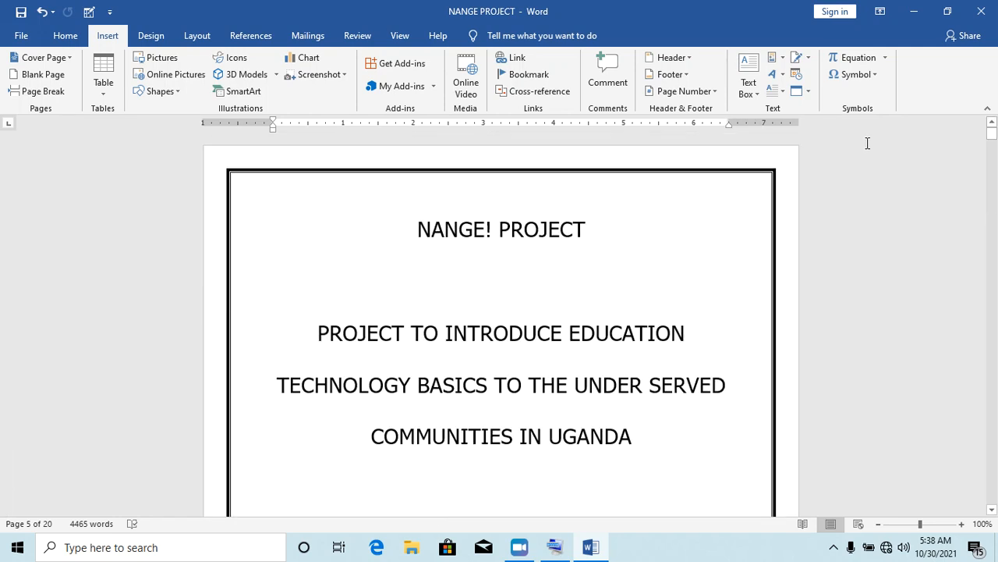
pyautogui.click(614, 234)
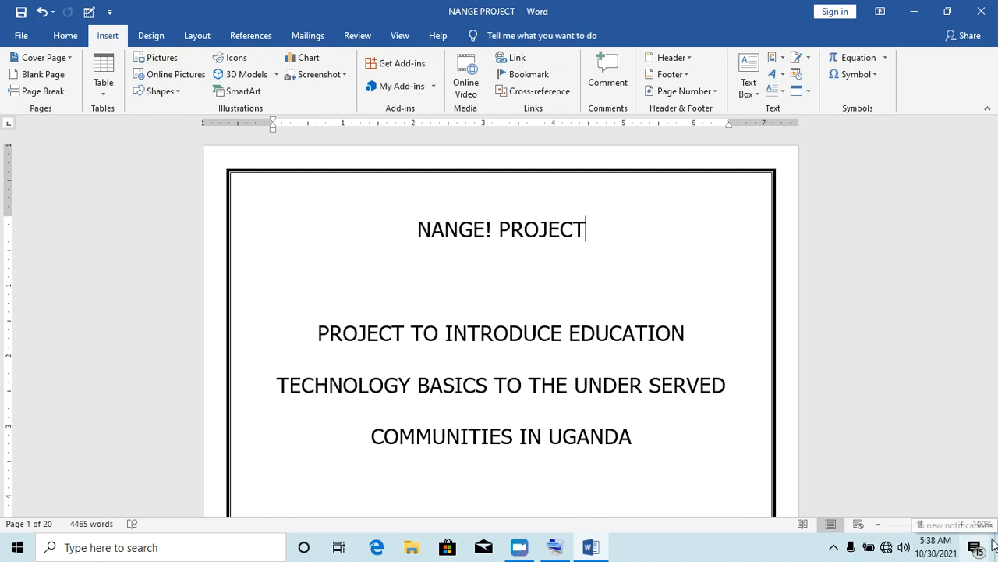
pyautogui.moveTo(992, 513); pyautogui.dragTo(992, 511)
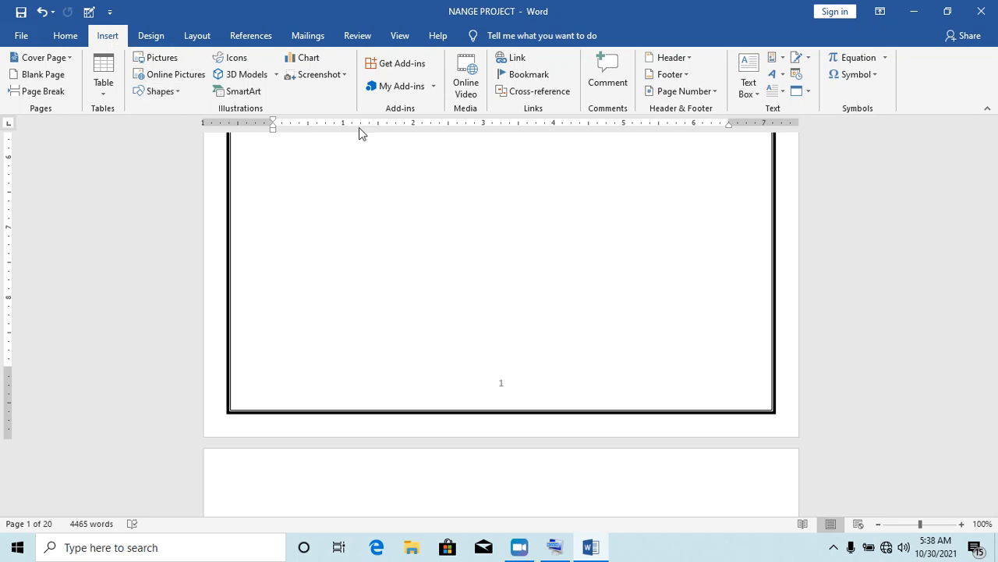
pyautogui.click(715, 95)
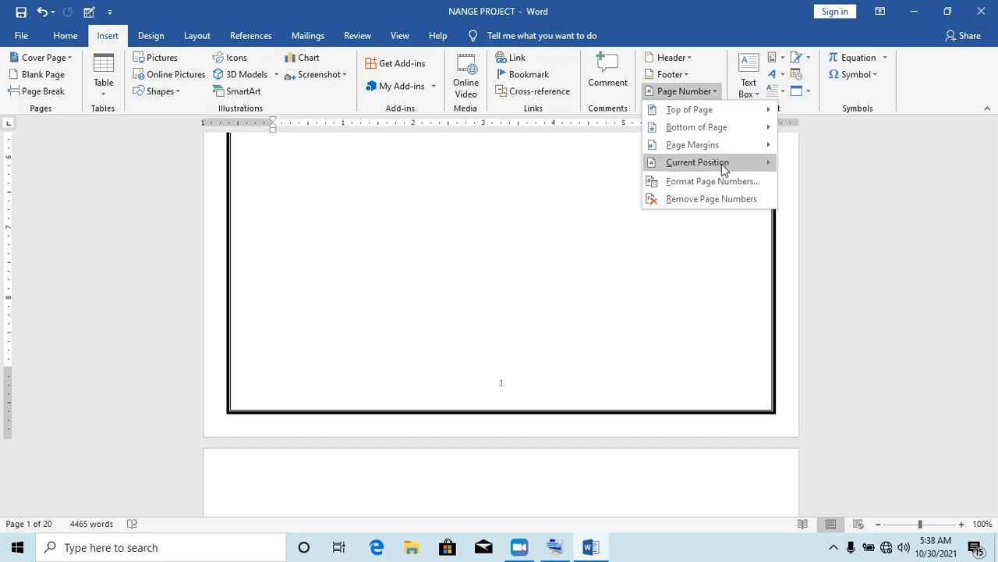
pyautogui.click(724, 183)
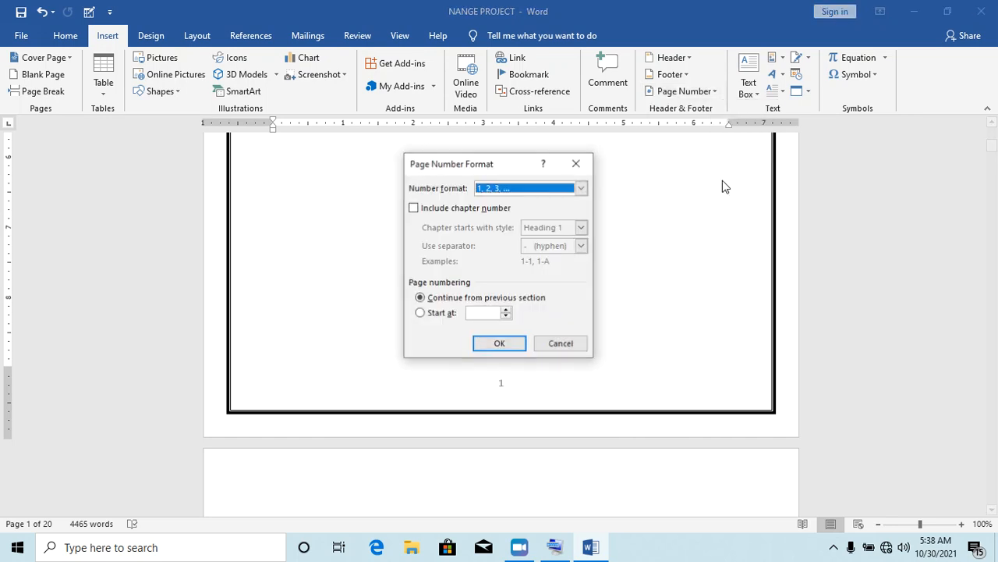
pyautogui.click(582, 188)
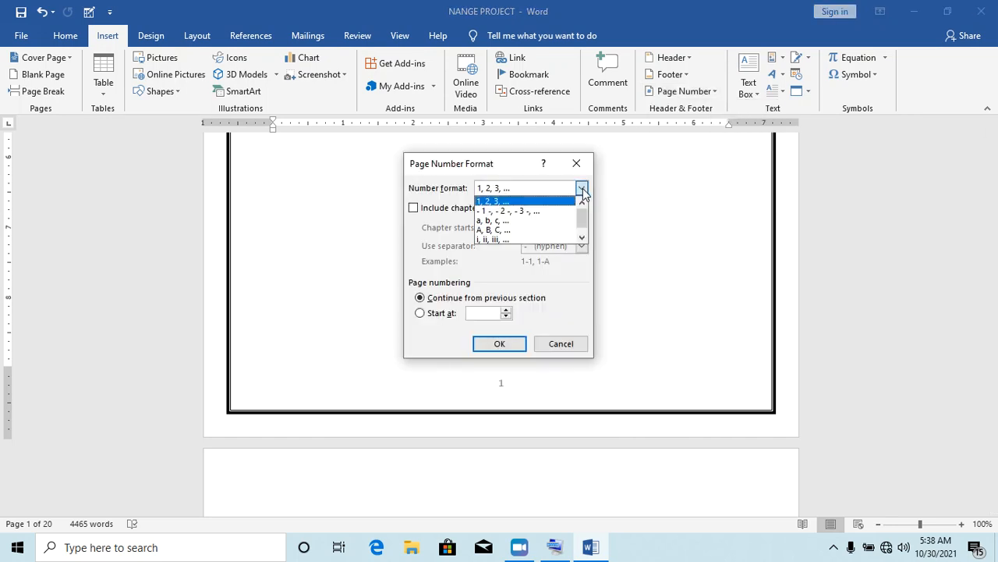
pyautogui.click(511, 240)
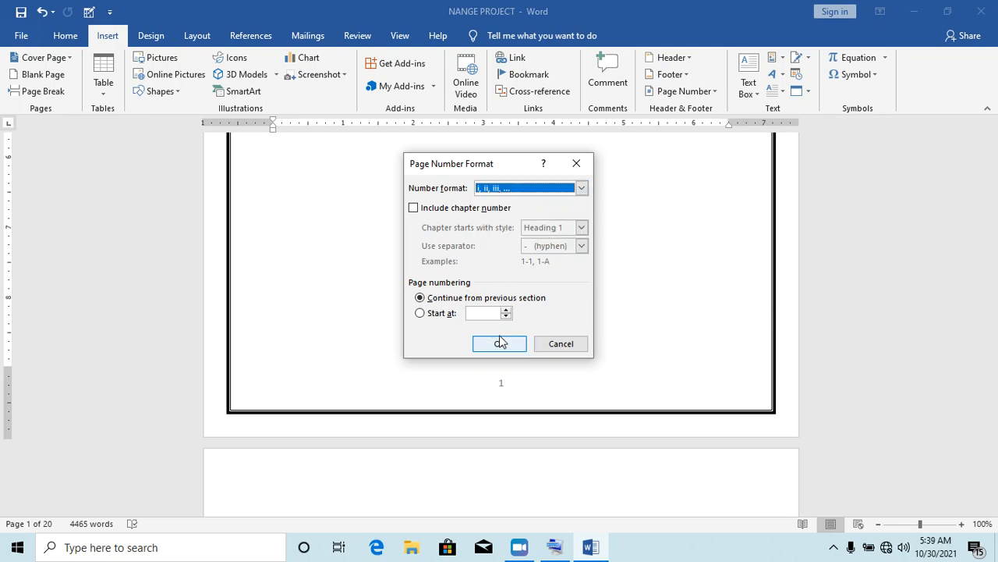
pyautogui.click(500, 344)
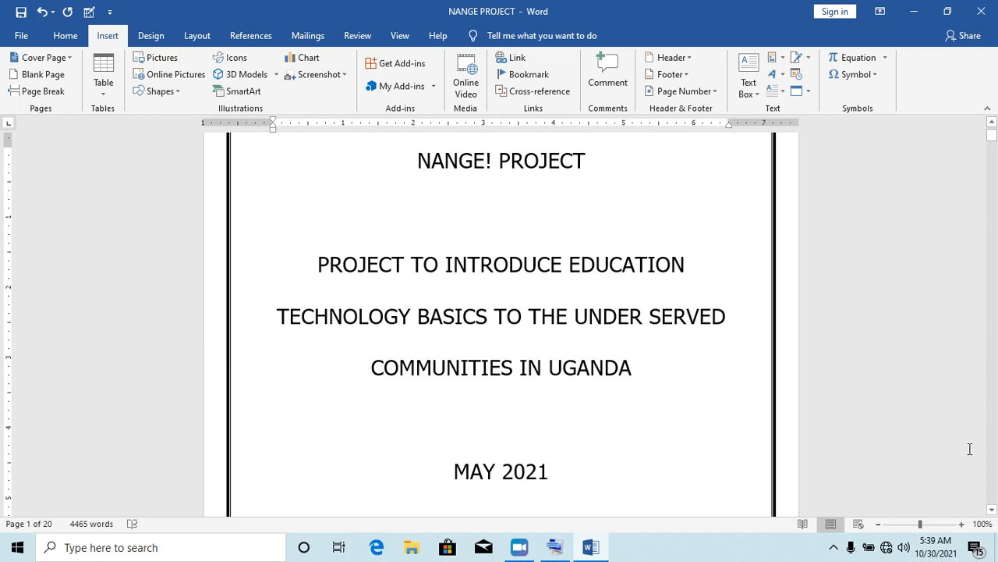
# Step: Check the Roman footer numbers from the cover page through the preliminary pages to the end of Chapter 1's first page
pyautogui.click(992, 508)
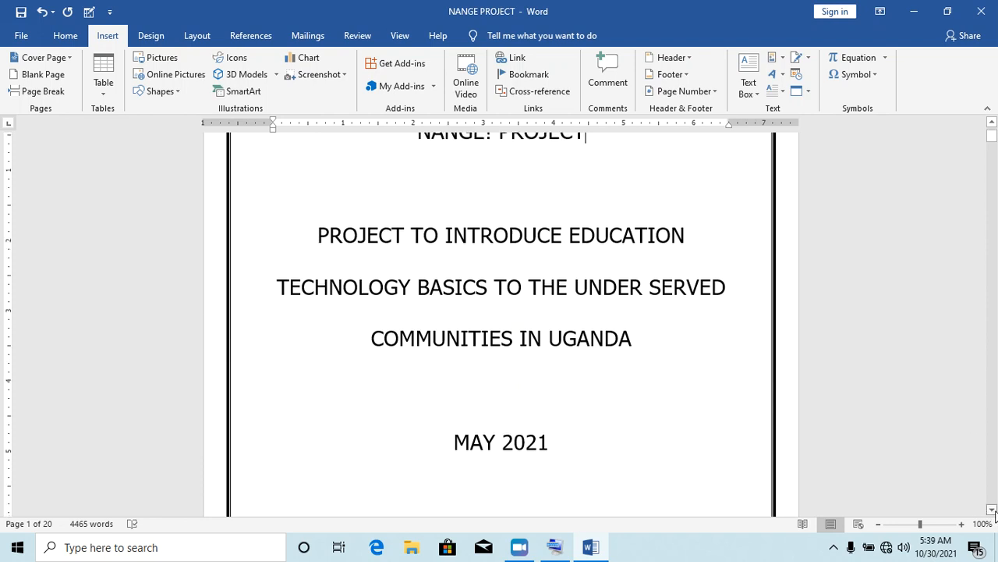
pyautogui.scroll(-10, 991, 508)
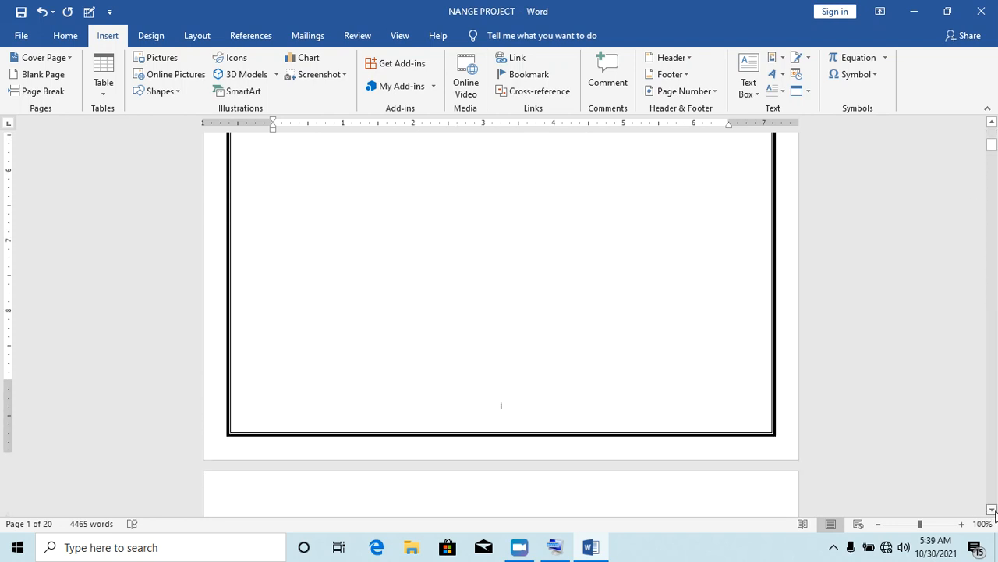
pyautogui.scroll(-10, 991, 508)
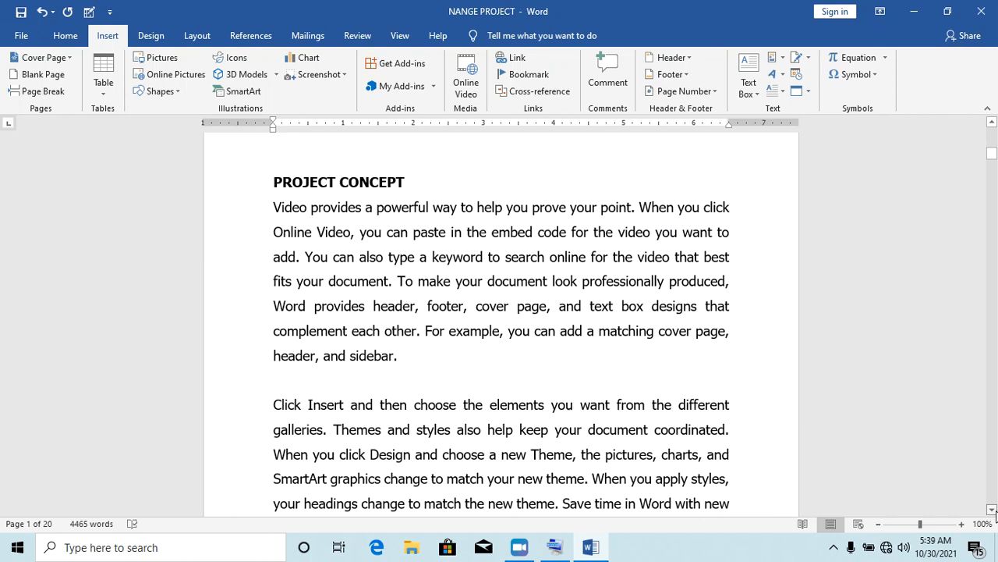
pyautogui.scroll(-10, 992, 509)
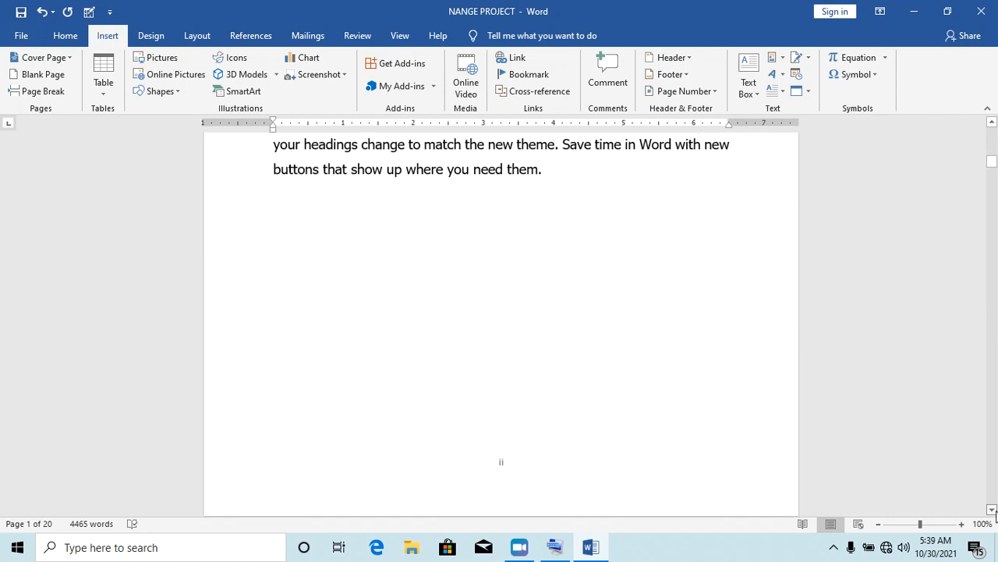
pyautogui.scroll(-5, 991, 509)
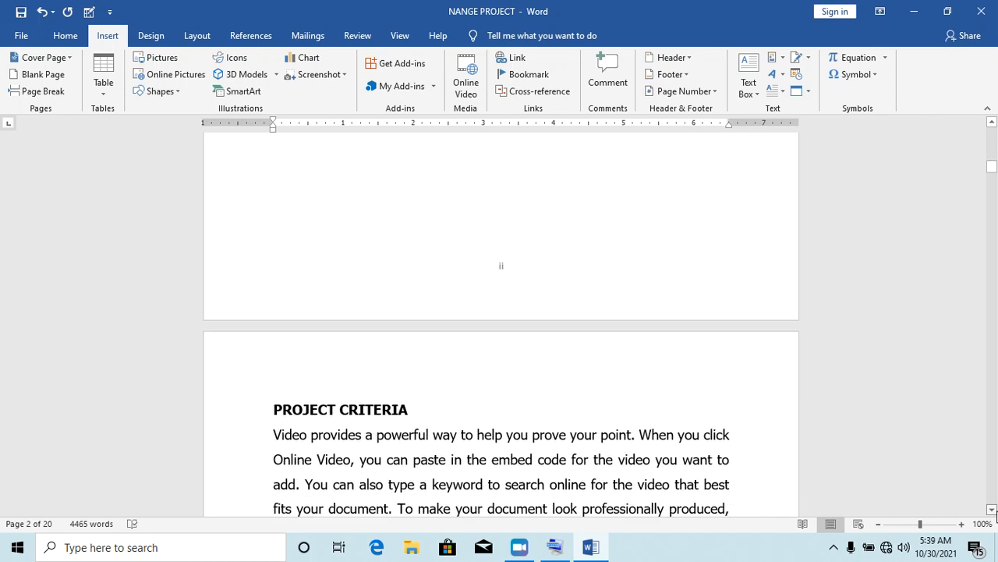
pyautogui.scroll(-8, 996, 512)
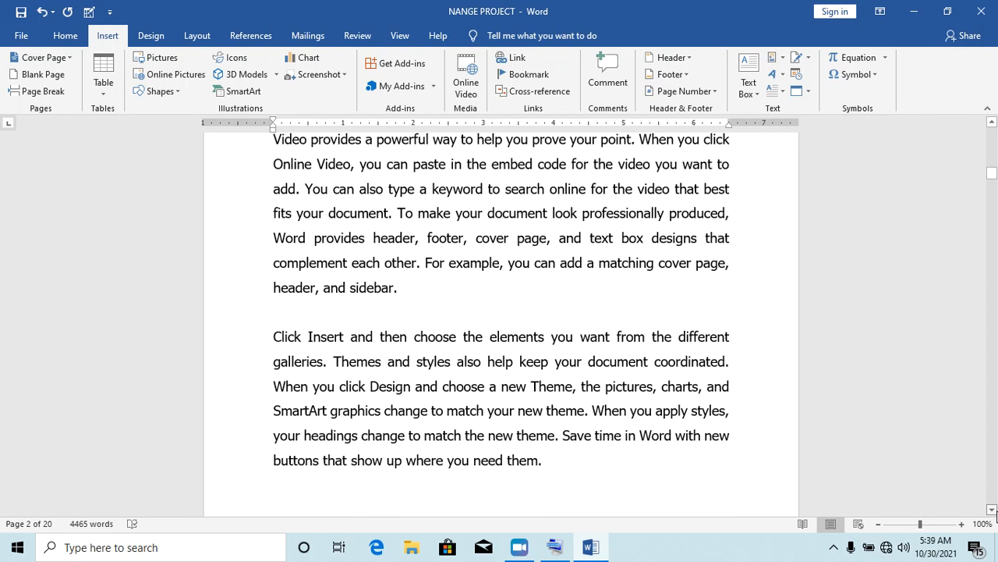
pyautogui.scroll(-11, 996, 512)
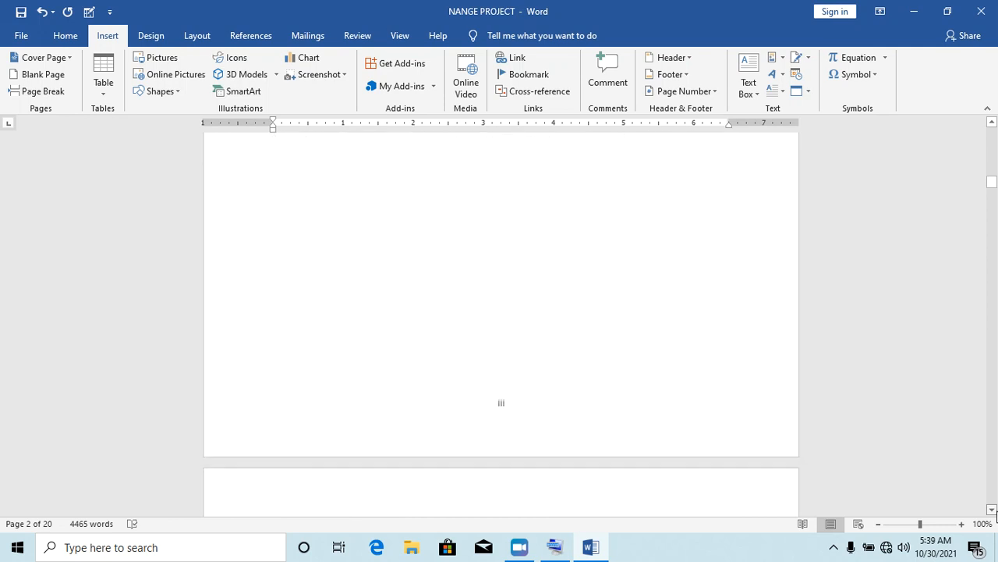
pyautogui.scroll(-1, 995, 511)
pyautogui.scroll(-6, 995, 512)
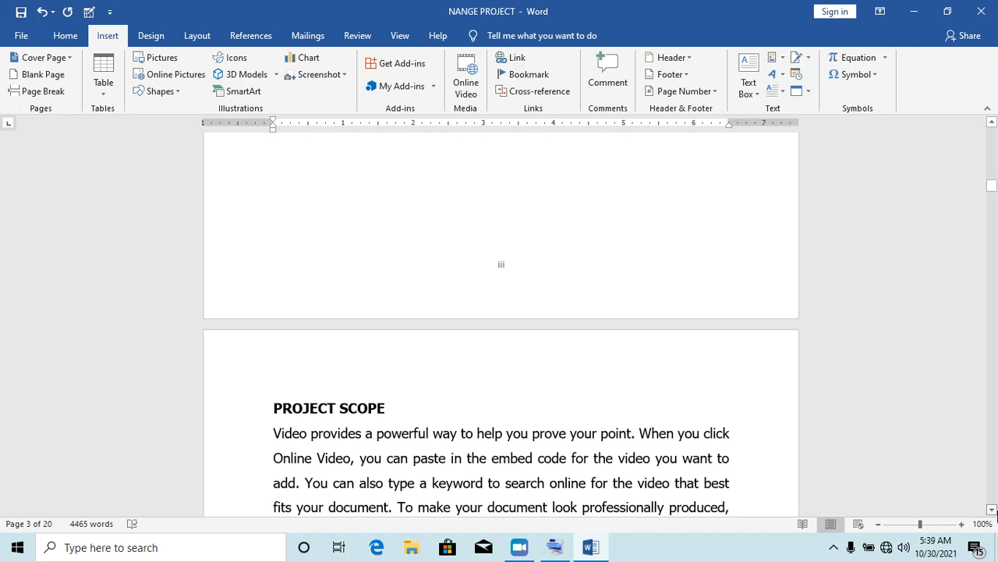
pyautogui.scroll(-11, 993, 511)
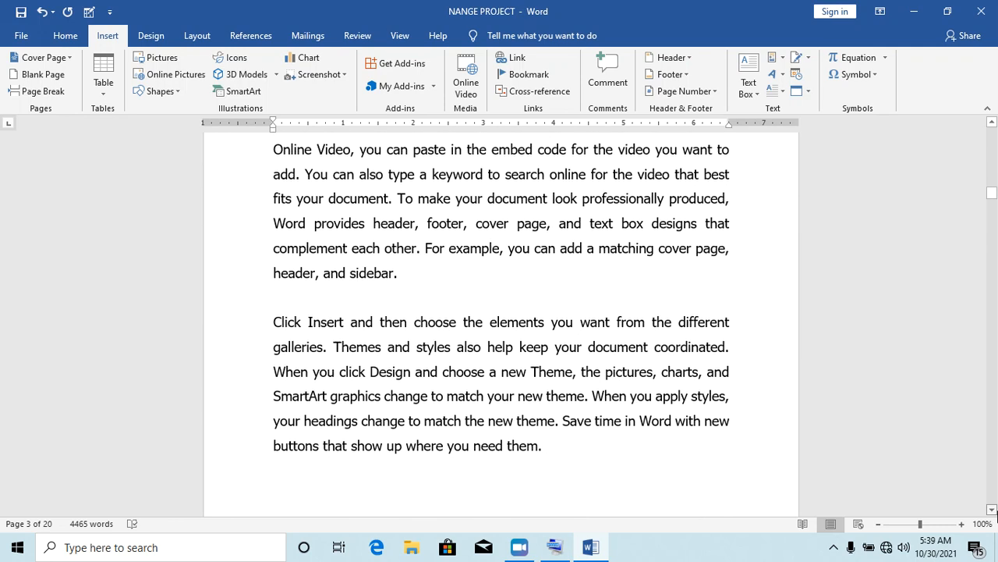
pyautogui.scroll(-3, 994, 511)
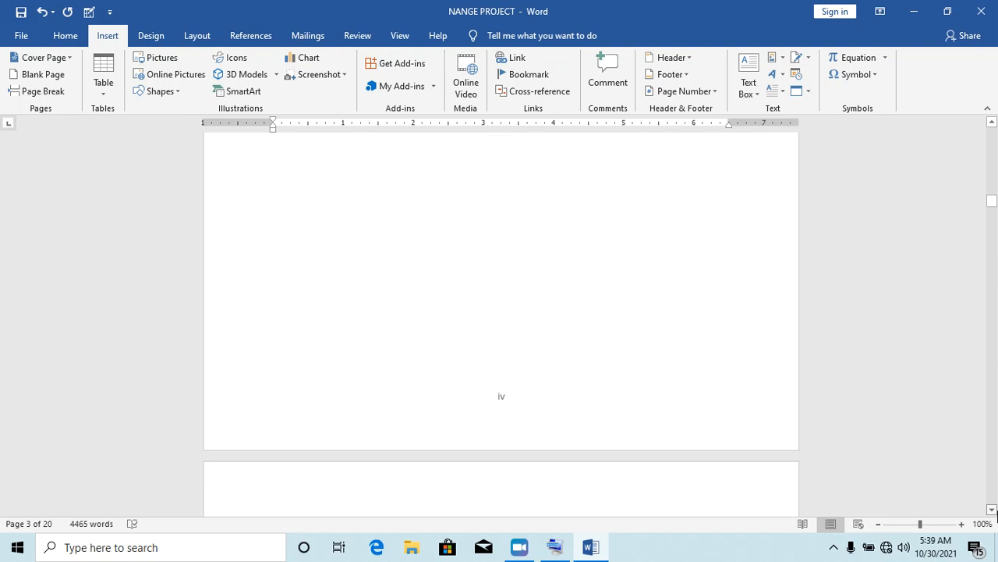
pyautogui.scroll(-1, 995, 511)
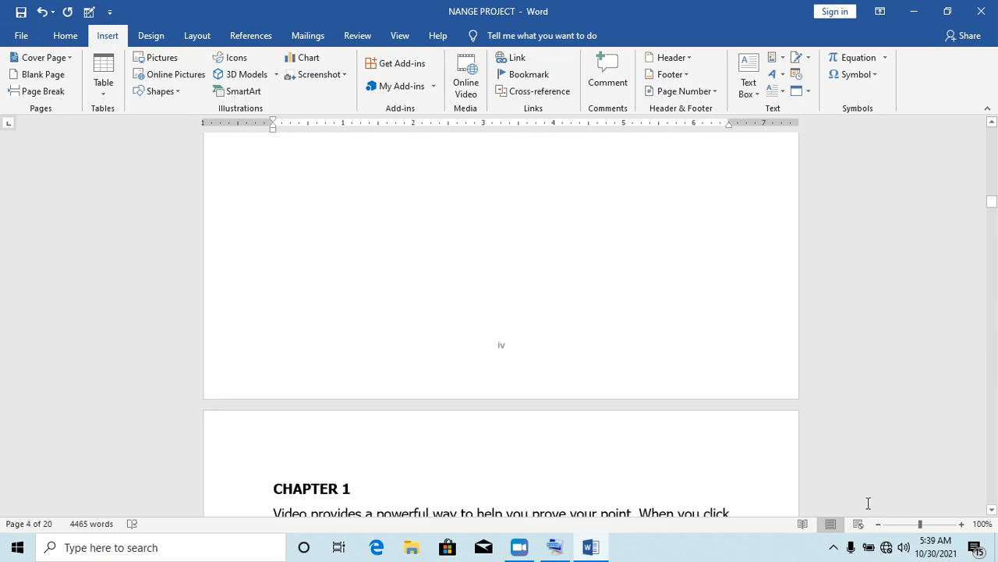
pyautogui.scroll(-5, 993, 511)
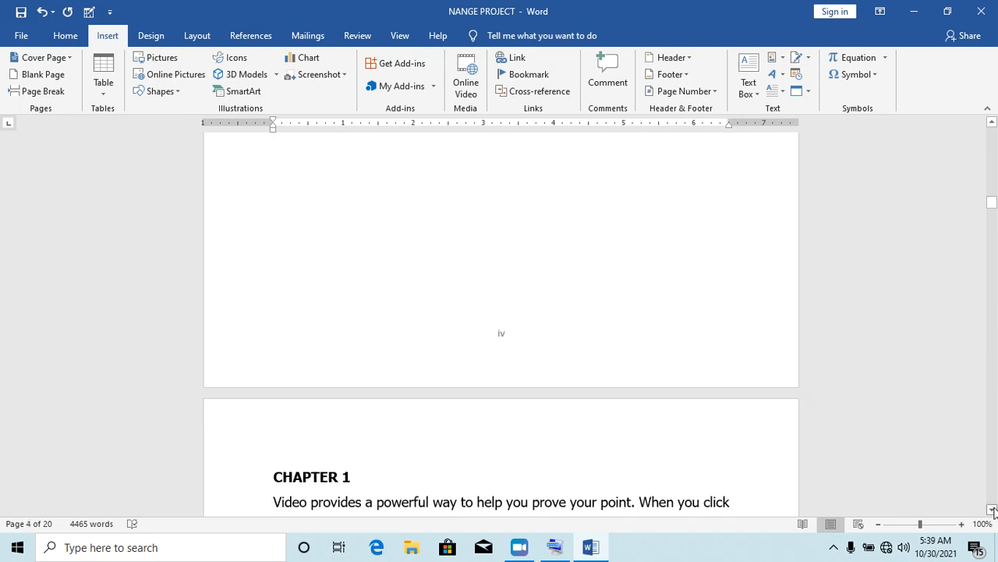
pyautogui.scroll(-5, 994, 511)
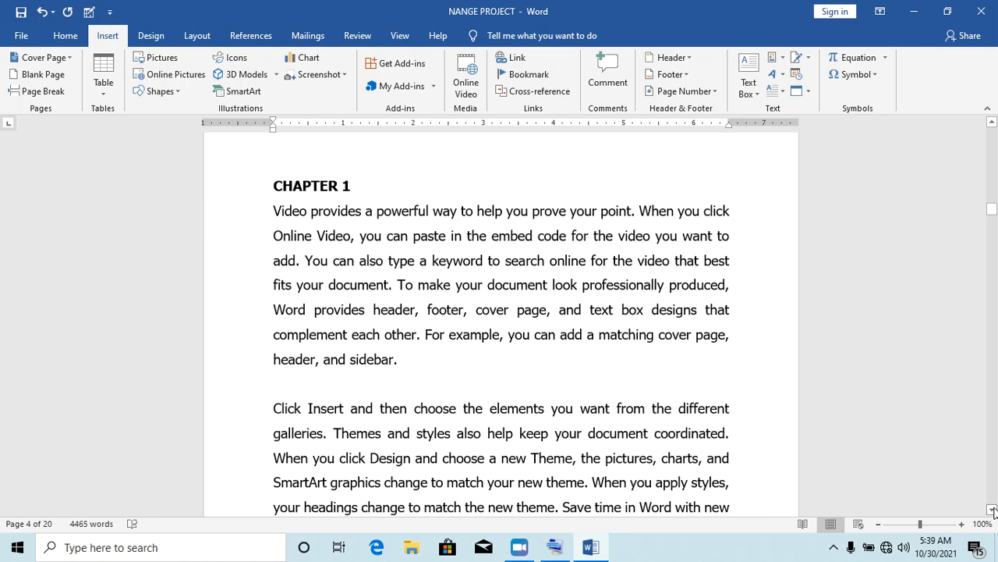
pyautogui.scroll(-7, 994, 511)
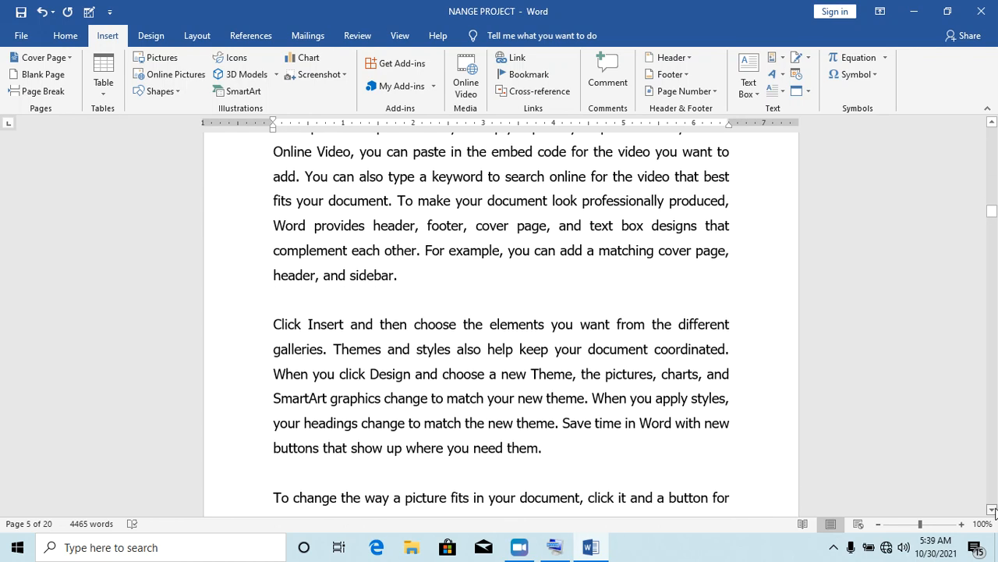
pyautogui.click(992, 509)
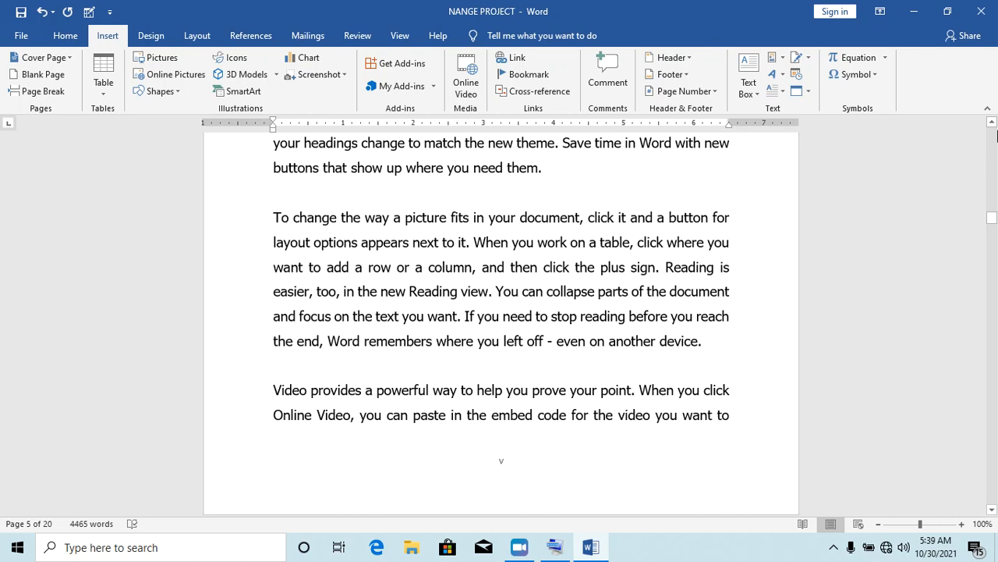
# Step: Insert a Next Page section break at the bottom of the page just before the CHAPTER 1 heading
pyautogui.click(993, 124)
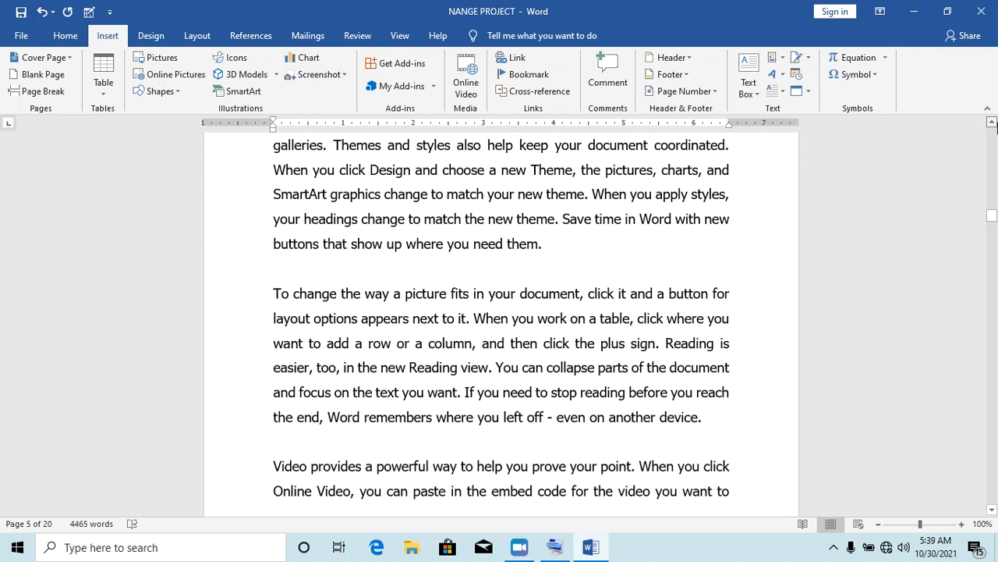
pyautogui.click(993, 125)
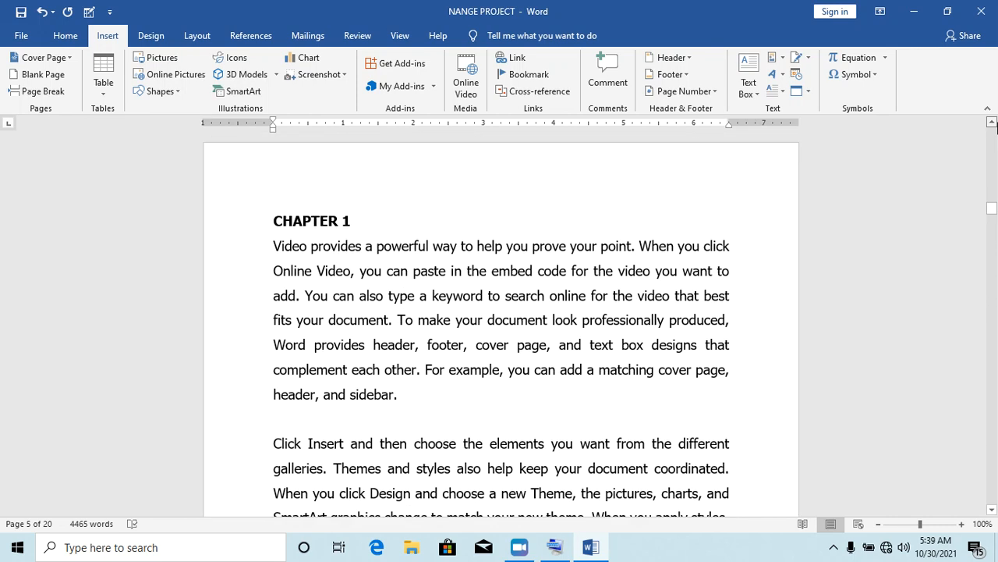
pyautogui.click(993, 125)
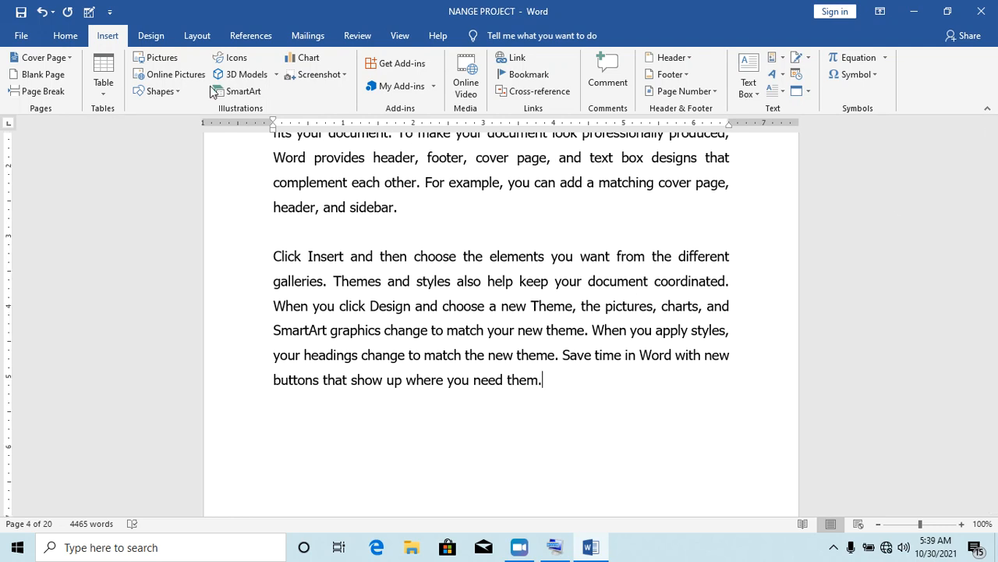
pyautogui.click(163, 36)
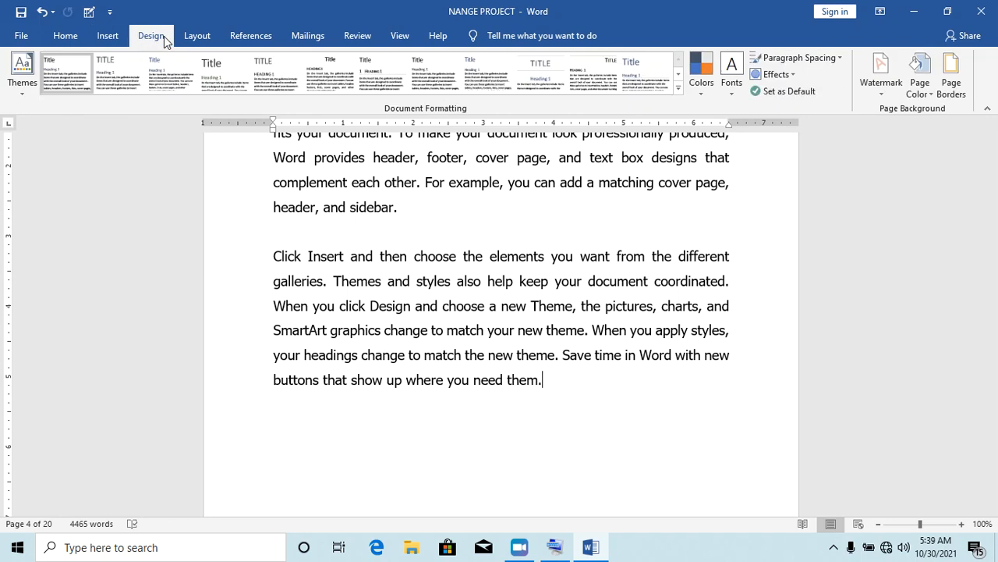
pyautogui.click(200, 37)
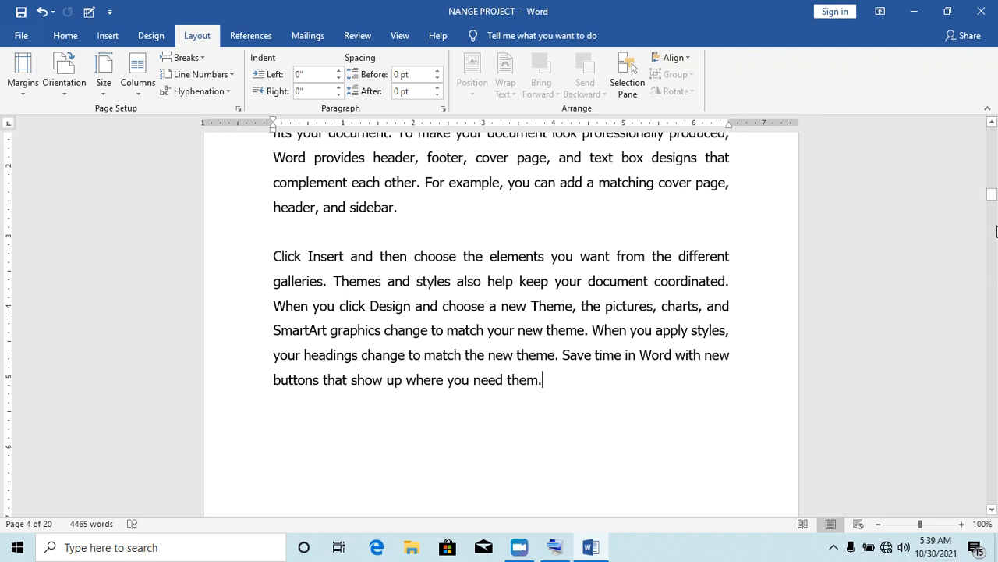
pyautogui.moveTo(996, 211); pyautogui.dragTo(992, 201)
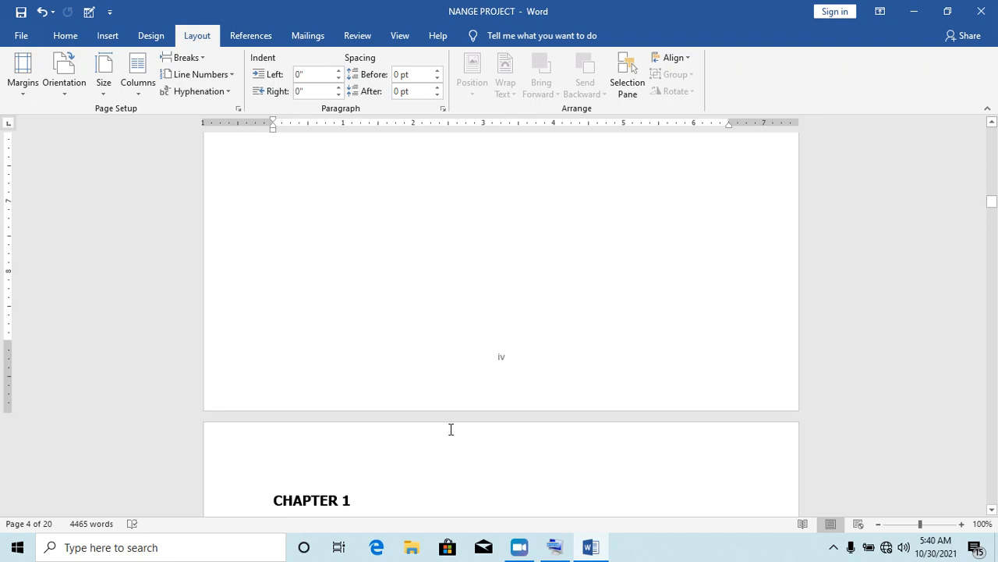
pyautogui.click(346, 500)
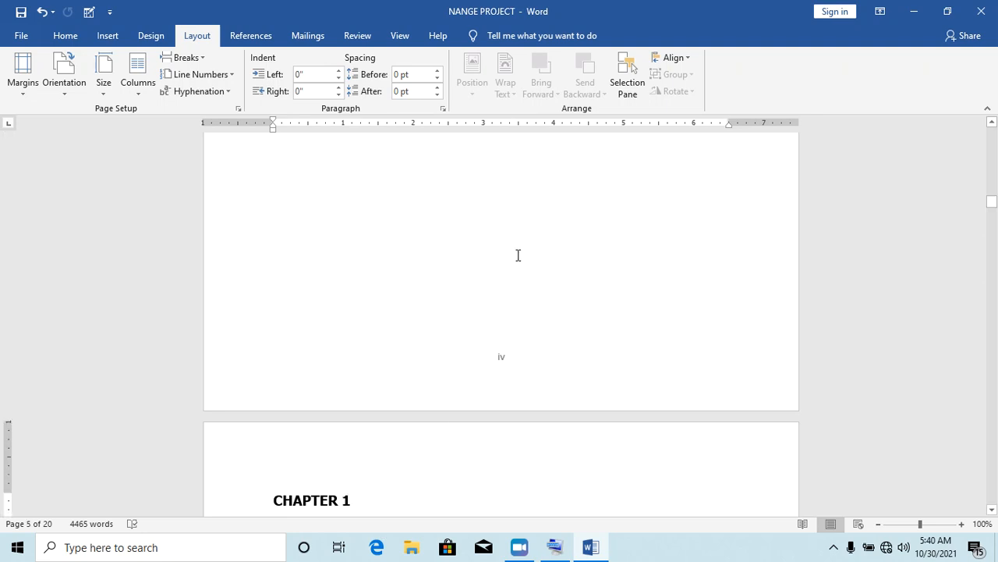
pyautogui.click(301, 314)
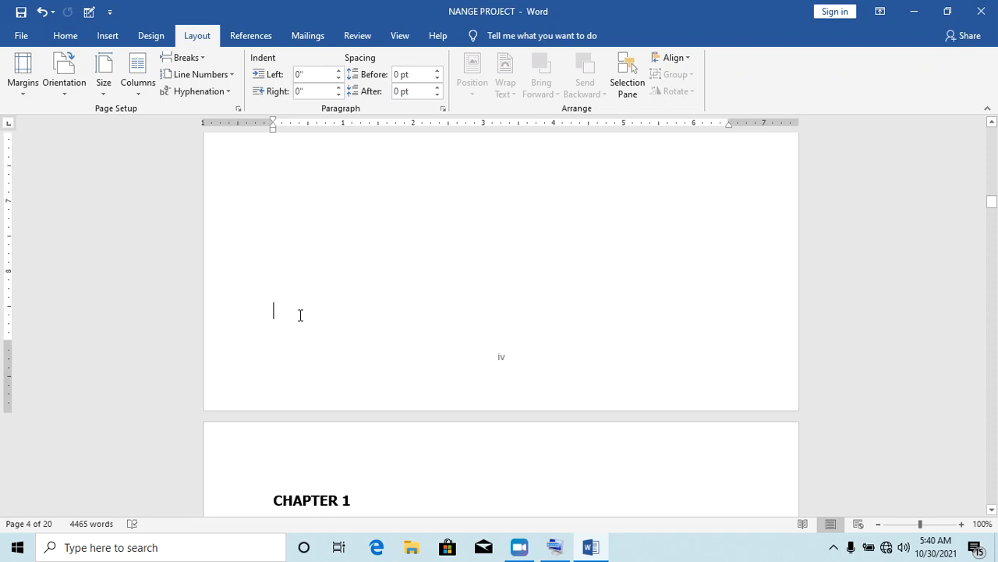
pyautogui.click(203, 59)
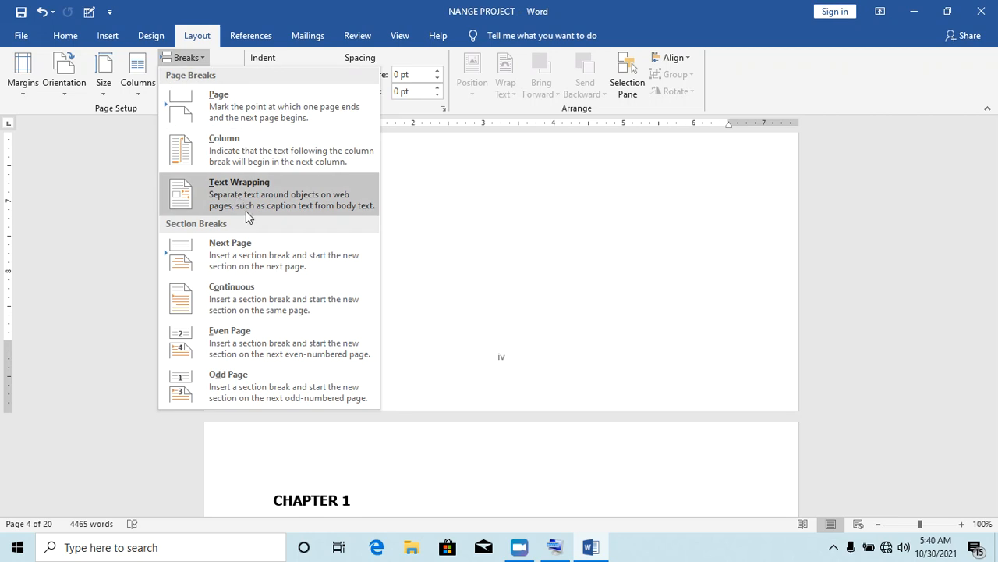
pyautogui.click(242, 256)
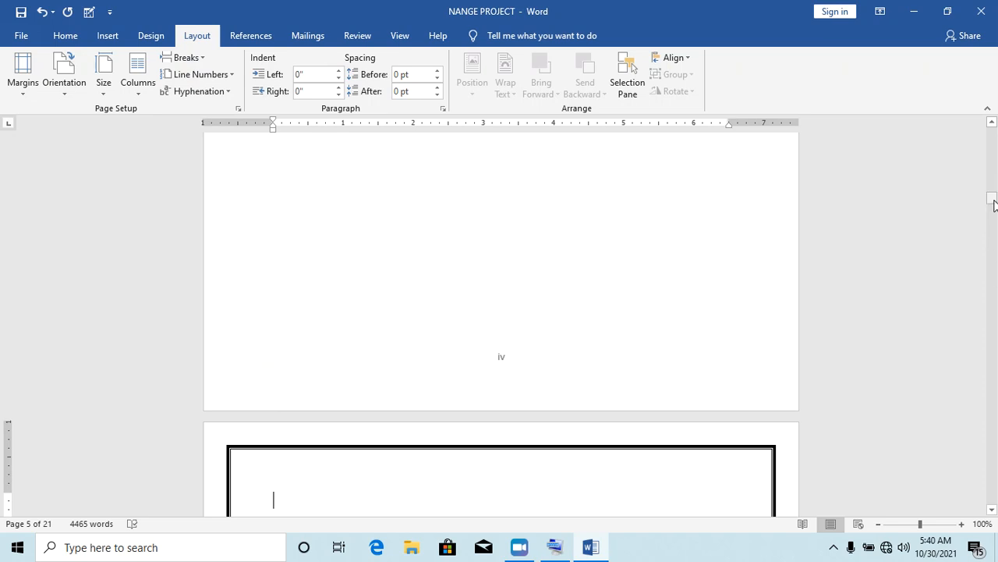
# Step: Remove the page border from the first page of the Chapter 1 section by setting it to None
pyautogui.moveTo(993, 201); pyautogui.dragTo(993, 209)
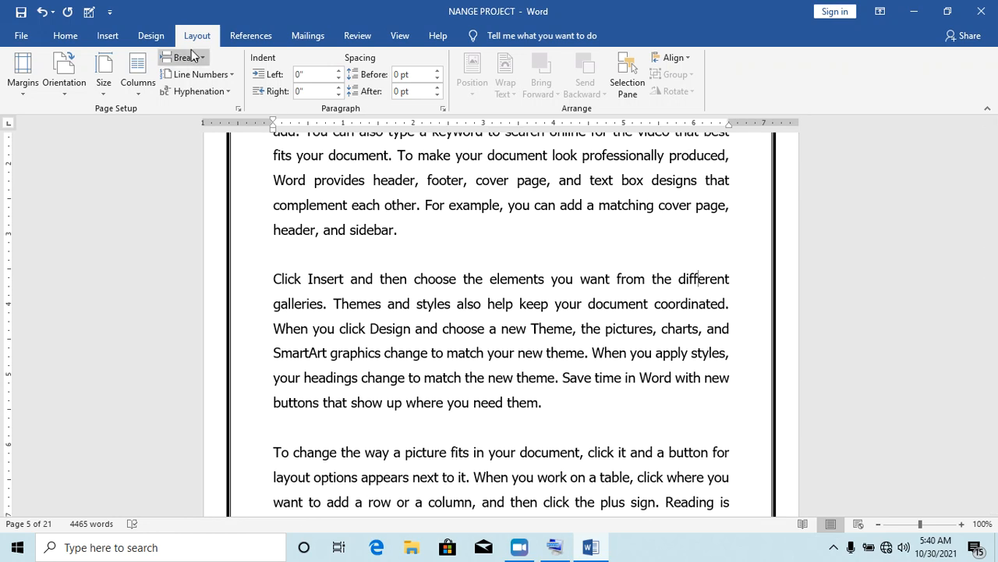
pyautogui.click(162, 42)
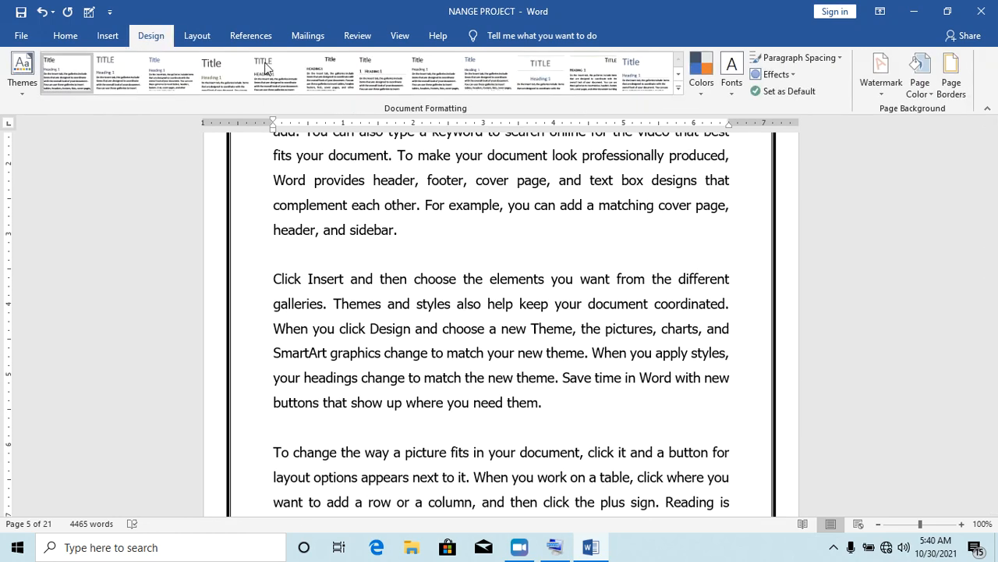
pyautogui.click(951, 88)
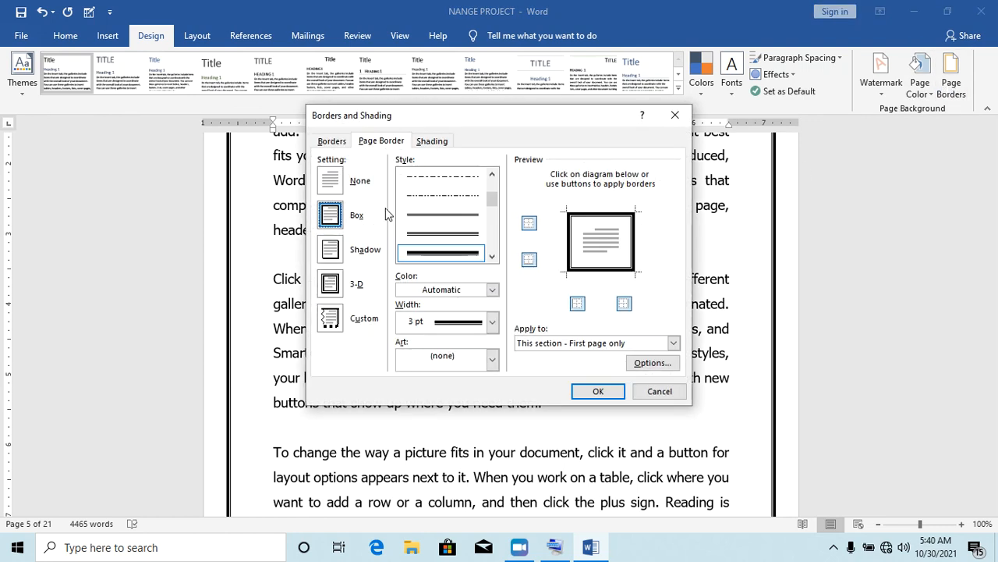
pyautogui.click(336, 187)
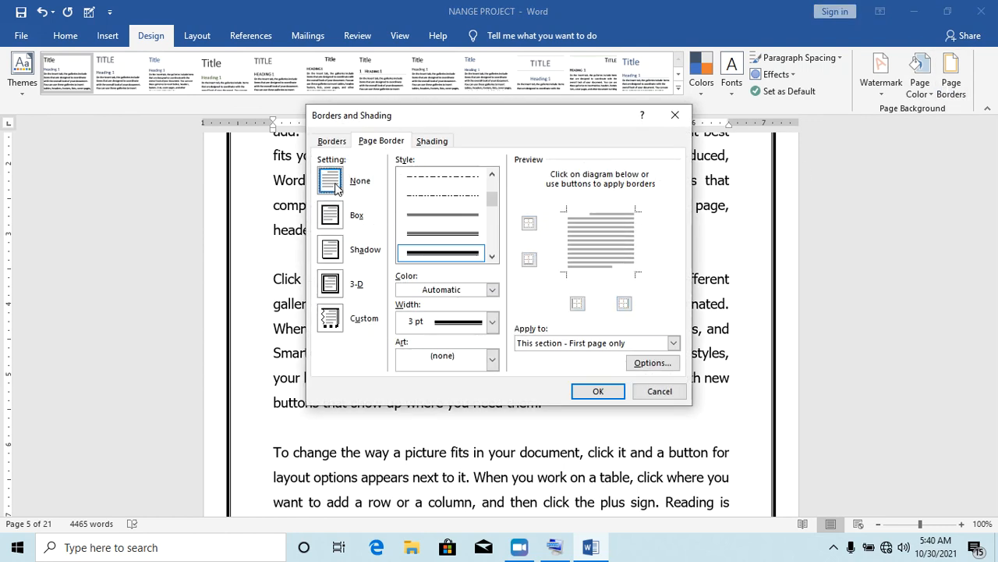
pyautogui.click(597, 392)
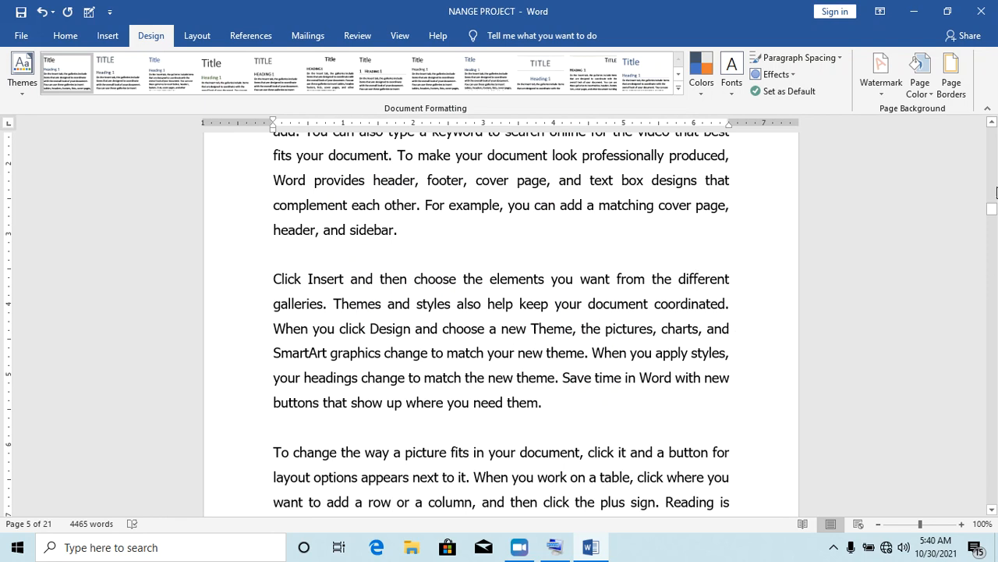
# Step: Set the Chapter 1 section's page number format to 1, 2, 3, … and start the numbering at 1
pyautogui.moveTo(993, 204); pyautogui.dragTo(992, 200)
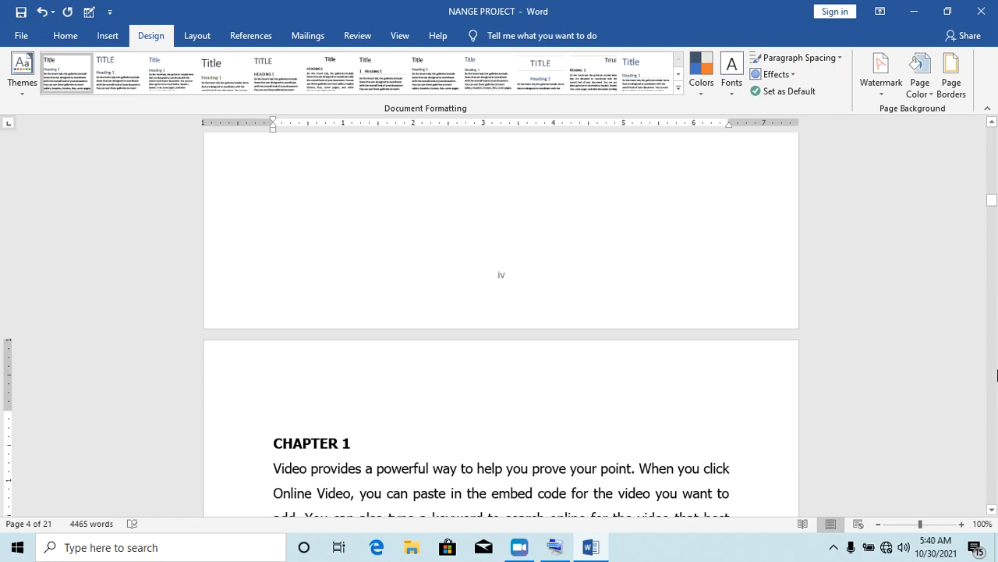
pyautogui.moveTo(991, 512); pyautogui.dragTo(994, 510)
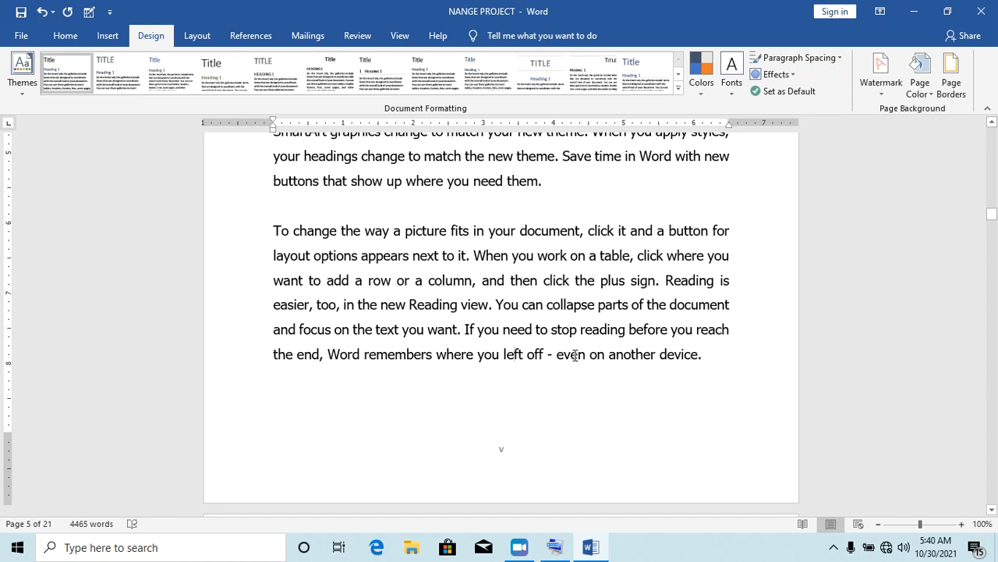
pyautogui.click(114, 35)
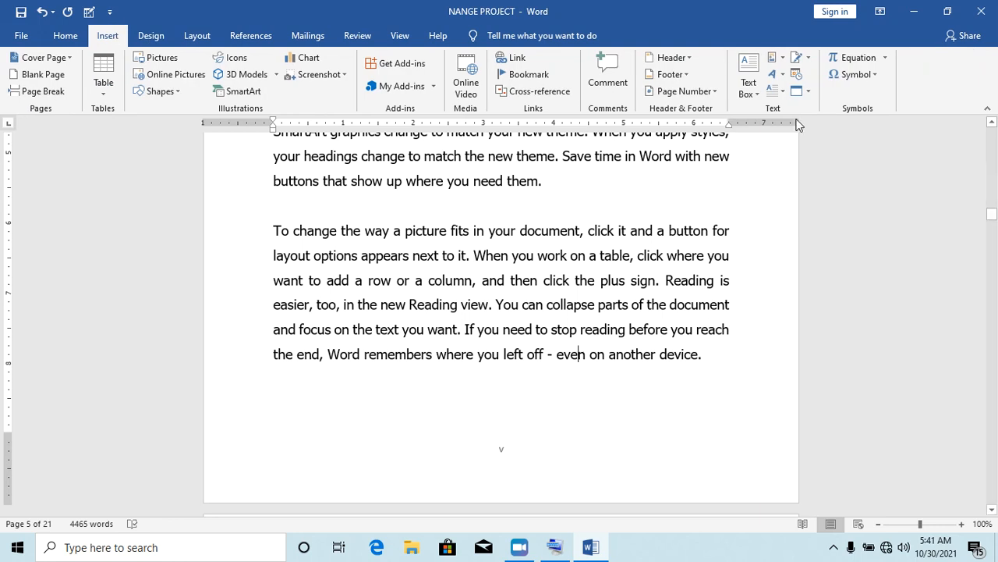
pyautogui.click(714, 92)
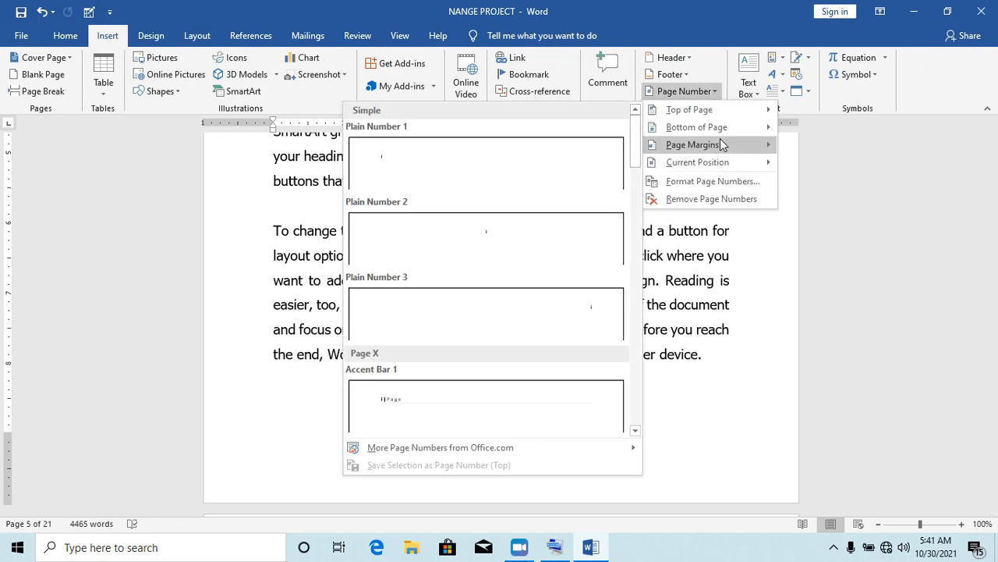
pyautogui.click(711, 182)
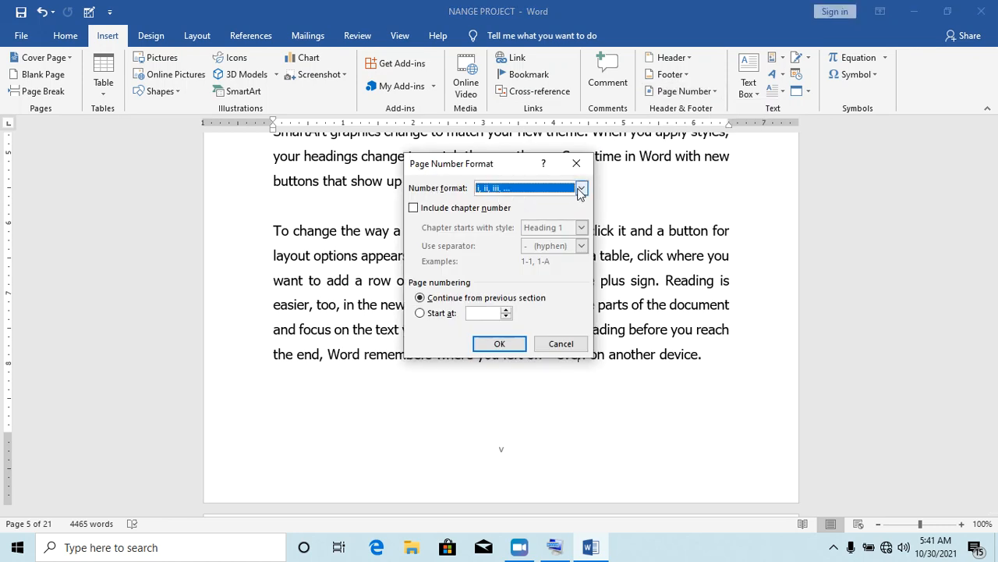
pyautogui.click(581, 189)
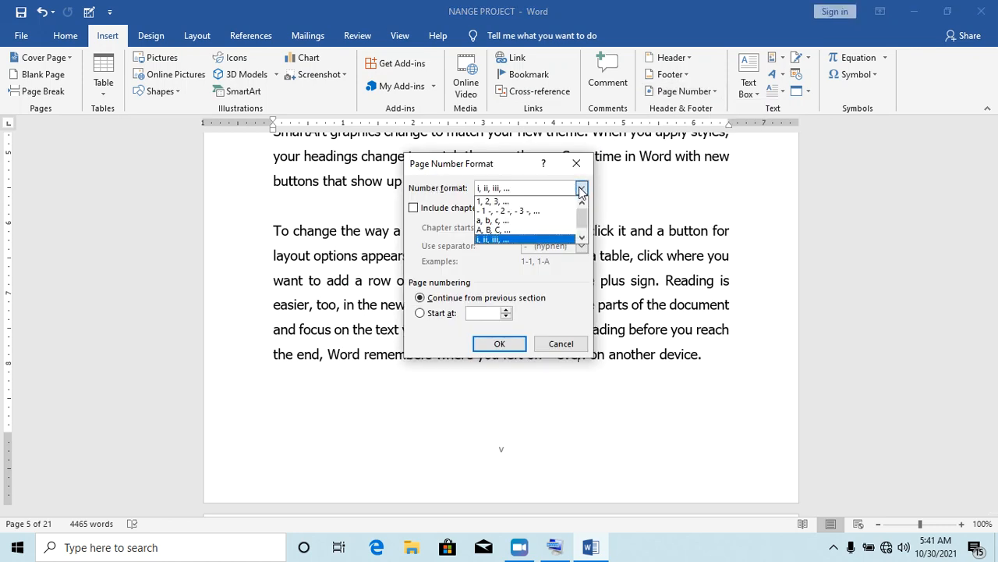
pyautogui.click(511, 200)
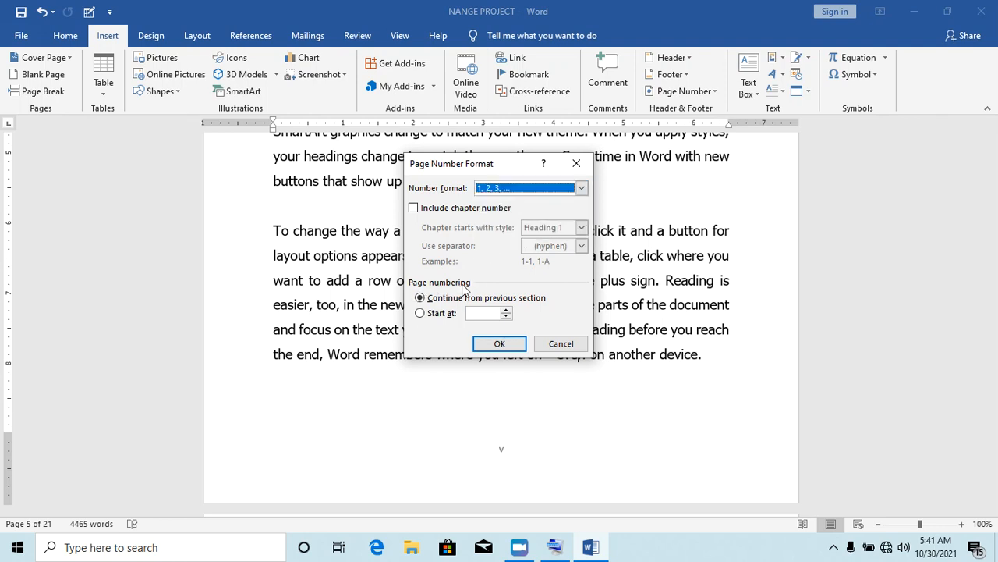
pyautogui.click(431, 314)
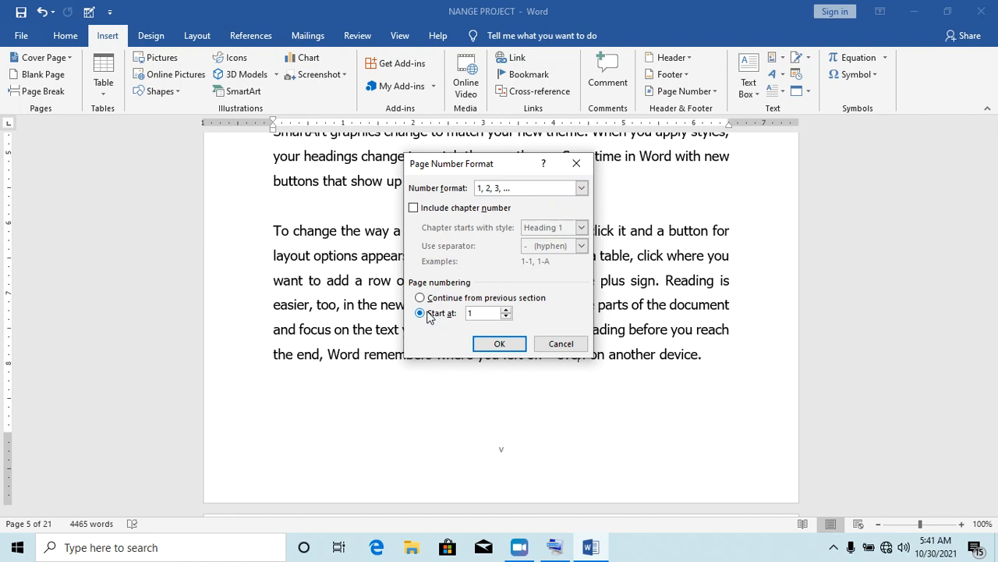
pyautogui.click(500, 343)
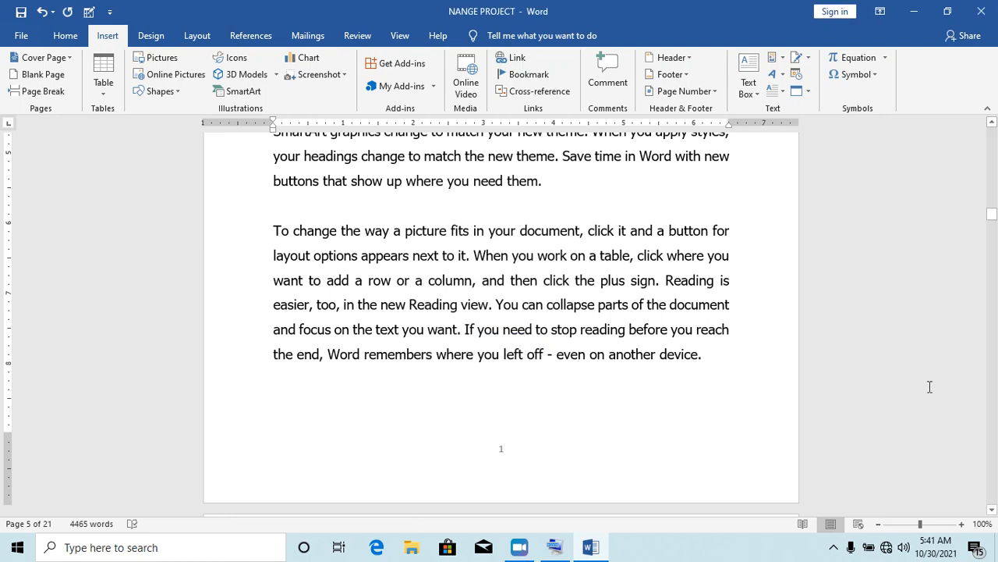
# Step: Check the footer numbers on either side of the section break and through to the last page, and return to the cover page
pyautogui.moveTo(990, 227); pyautogui.dragTo(990, 199)
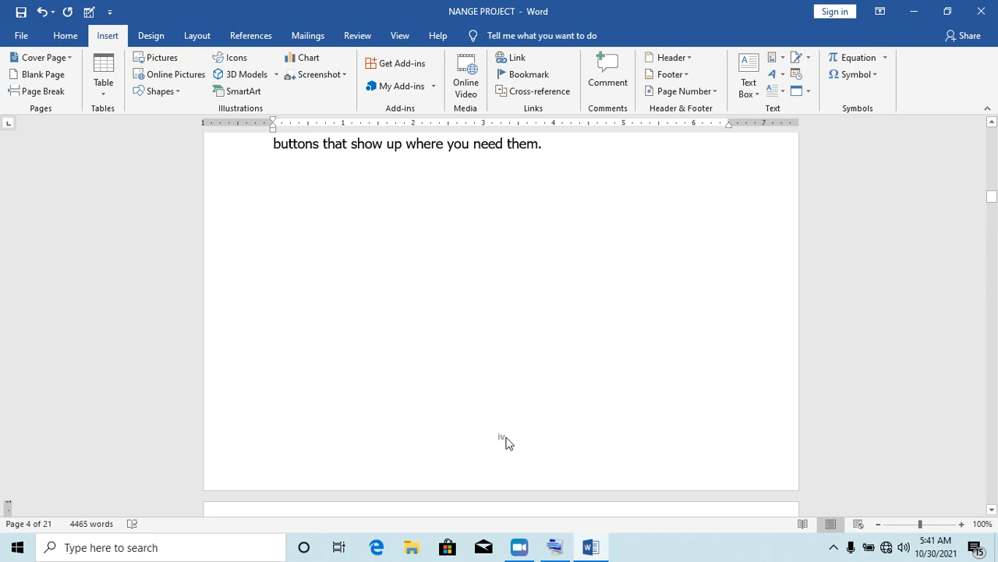
pyautogui.click(991, 510)
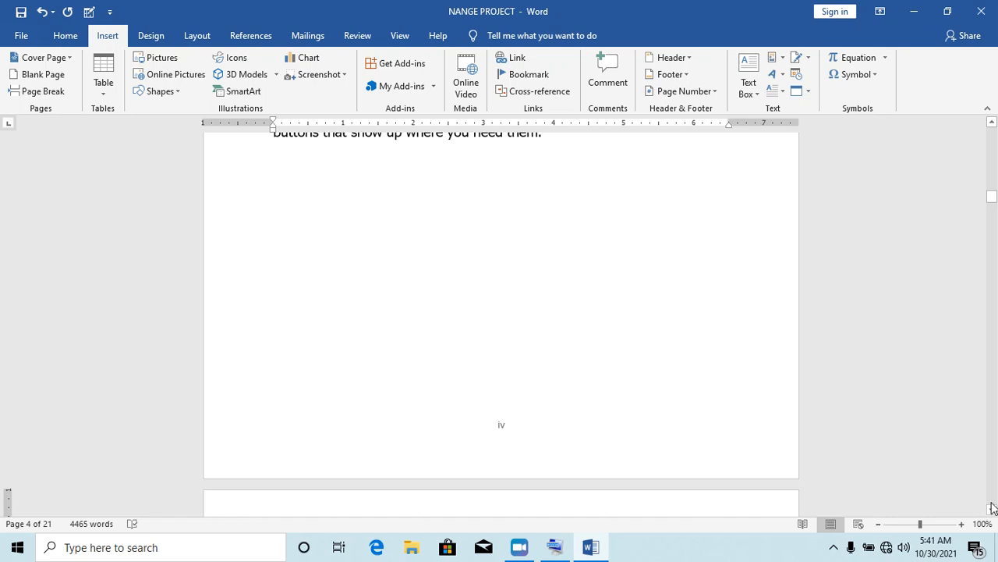
pyautogui.click(992, 508)
pyautogui.moveTo(992, 511); pyautogui.dragTo(992, 510)
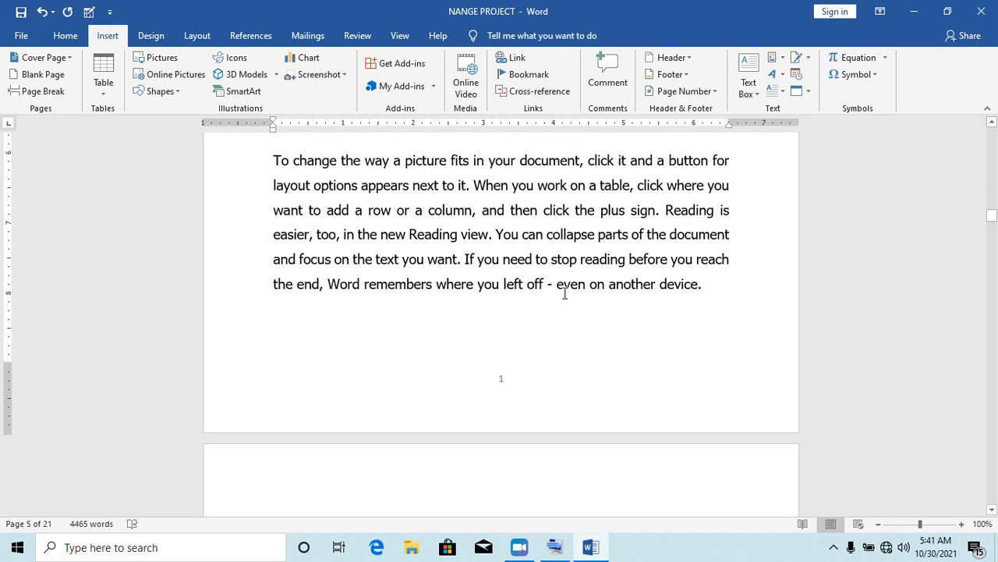
pyautogui.moveTo(992, 223); pyautogui.dragTo(993, 511)
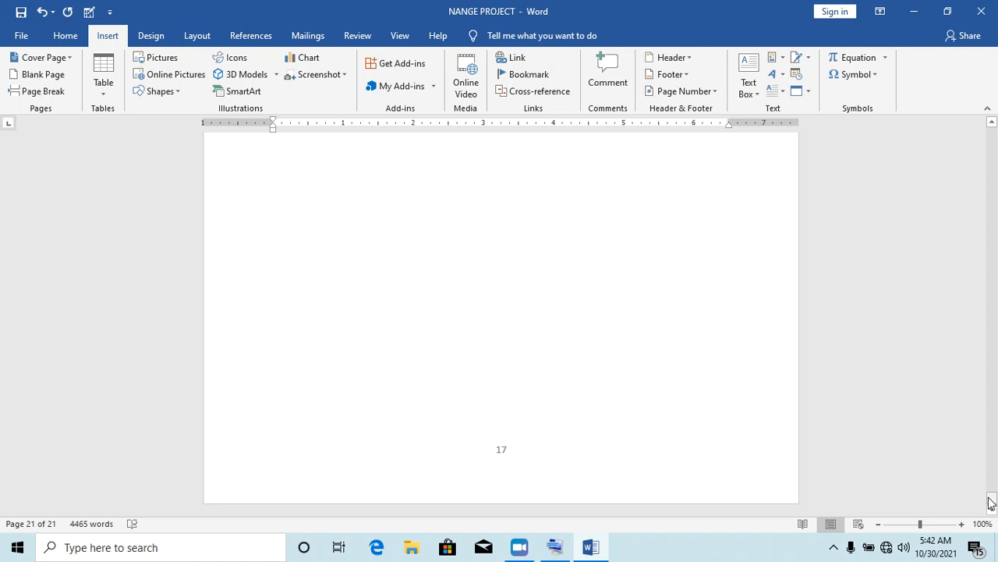
pyautogui.moveTo(993, 503); pyautogui.dragTo(995, 128)
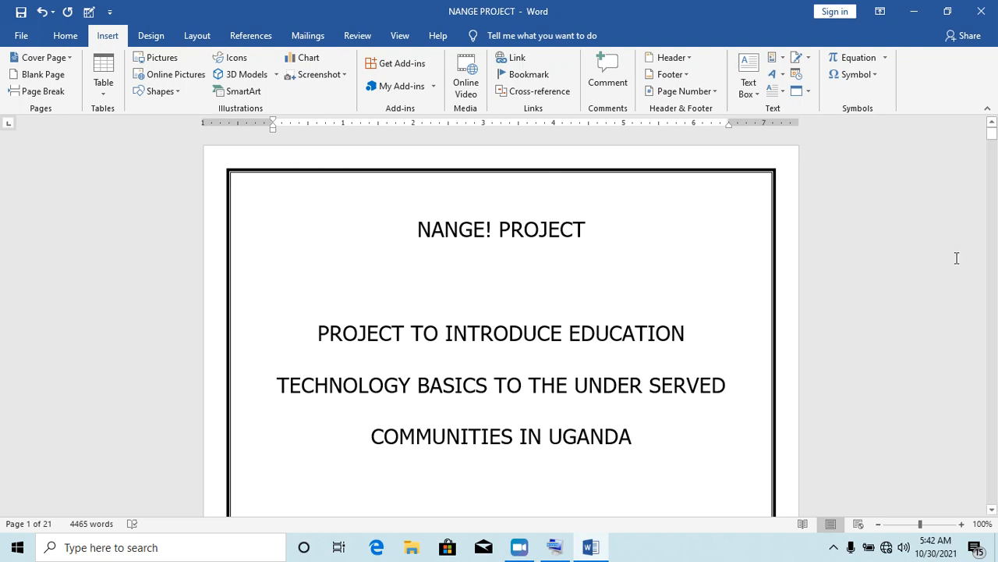
# Step: Jump from the cover title to the end of the document, and briefly show the on-screen keyboard
pyautogui.click(420, 229)
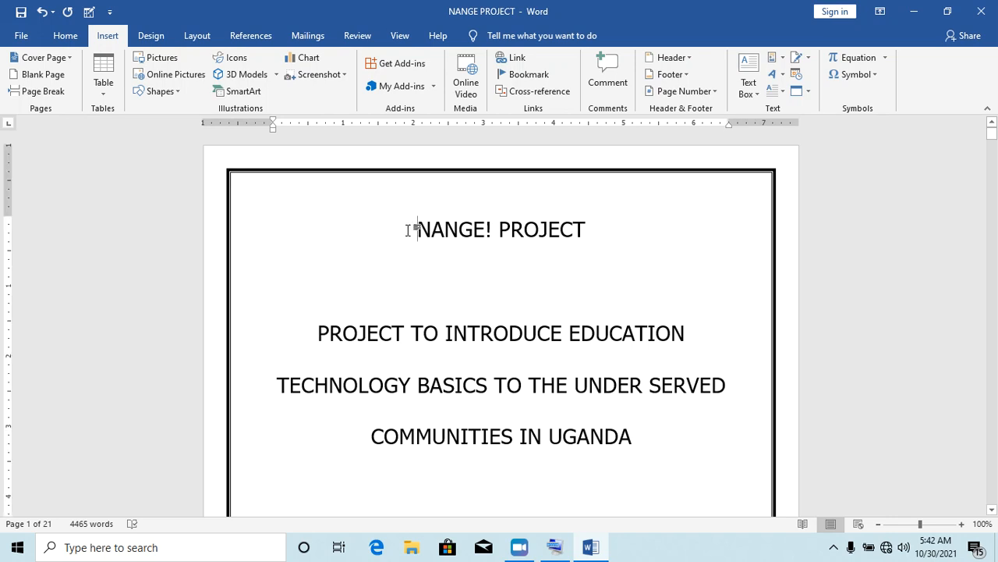
pyautogui.moveTo(419, 227); pyautogui.dragTo(575, 228)
pyautogui.click(567, 295)
pyautogui.hotkey('ctrl', 'End')
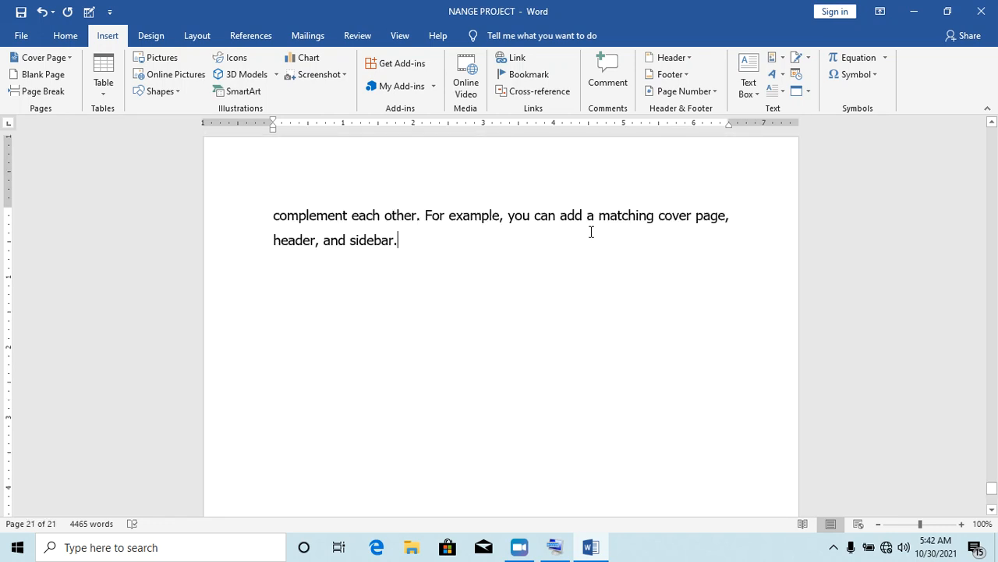
pyautogui.click(555, 547)
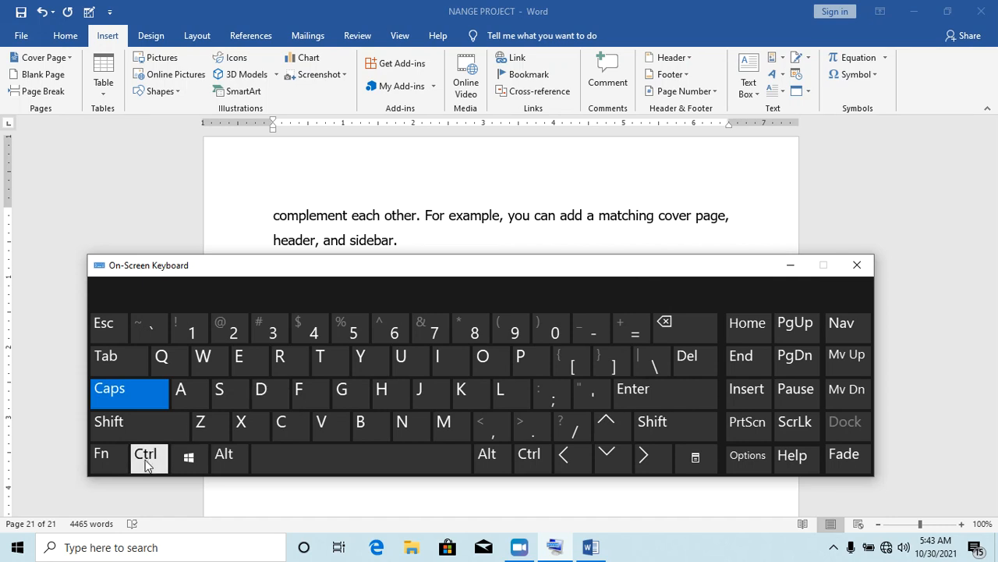
pyautogui.click(789, 267)
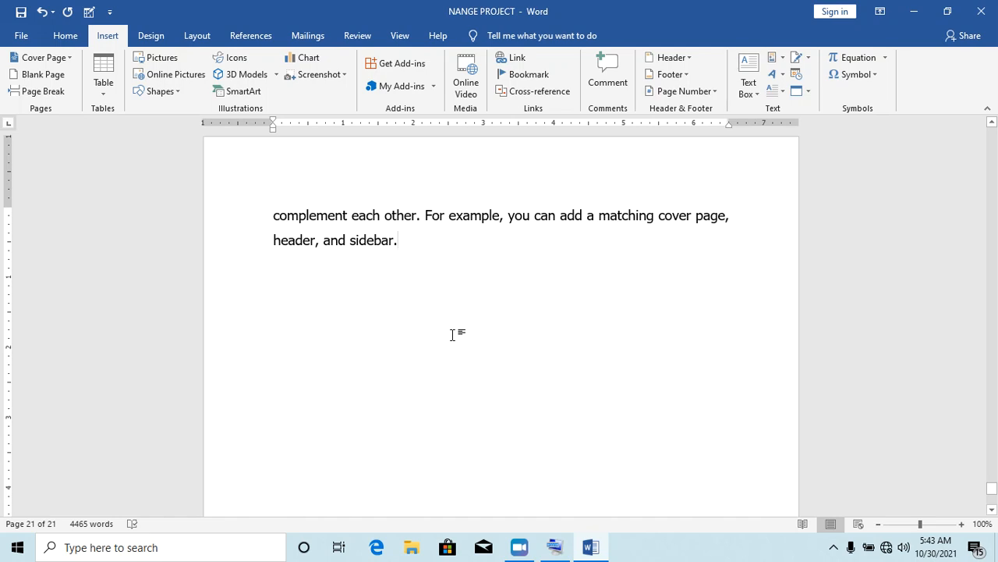
# Step: Jump back to the start of the document and move the insertion point between the beginnings and ends of the cover title lines
pyautogui.hotkey('ctrl', 'Home')
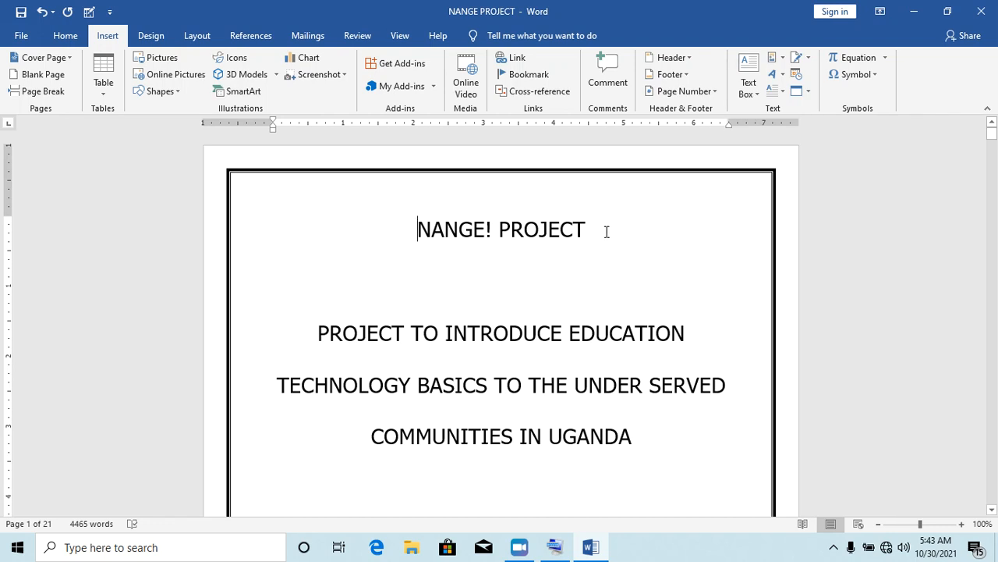
pyautogui.moveTo(428, 230); pyautogui.dragTo(420, 233)
pyautogui.click(421, 234)
pyautogui.press('End')
pyautogui.click(318, 334)
# Step: Show the on-screen keyboard again, hide it and minimize the document window
pyautogui.click(555, 547)
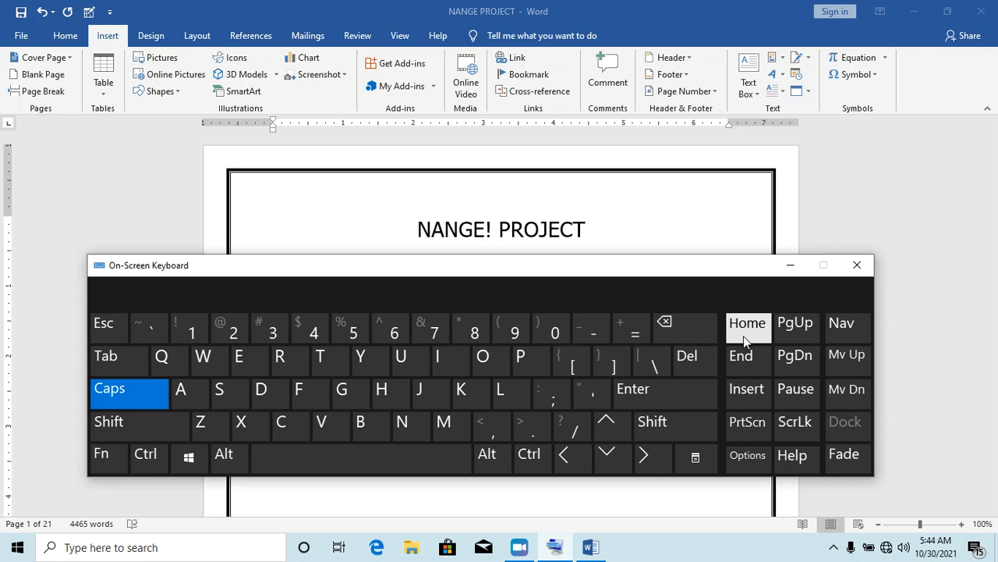
pyautogui.click(788, 266)
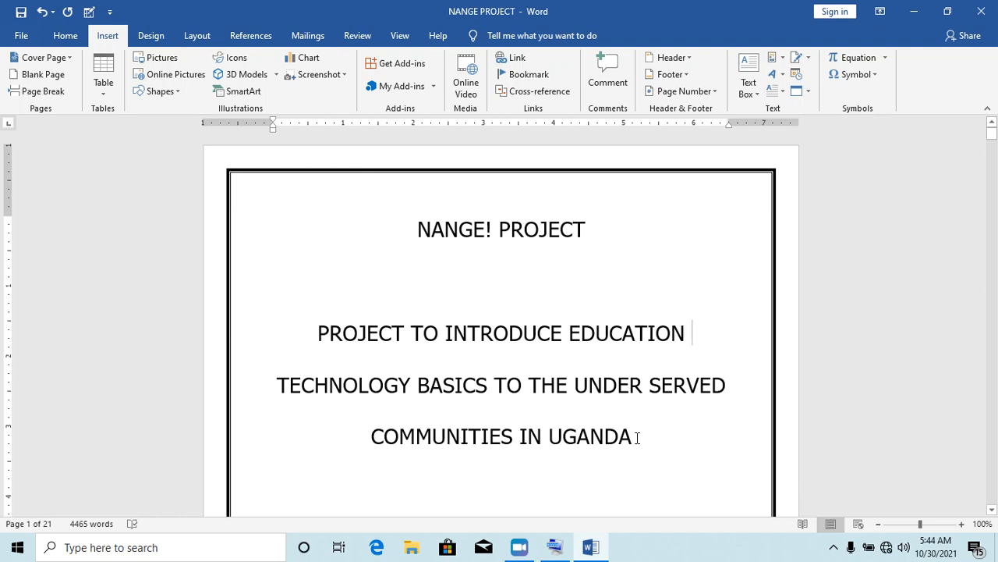
pyautogui.click(915, 12)
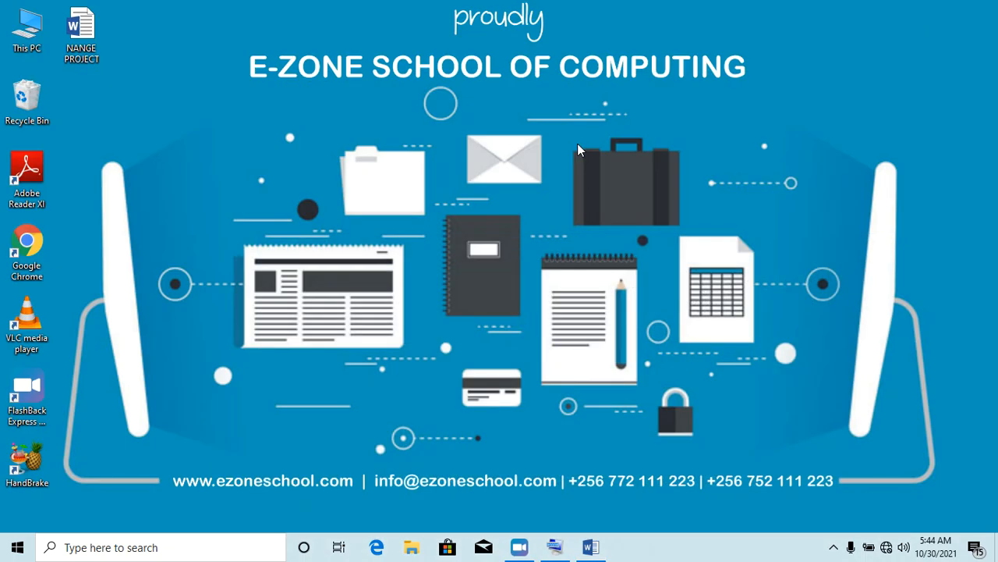